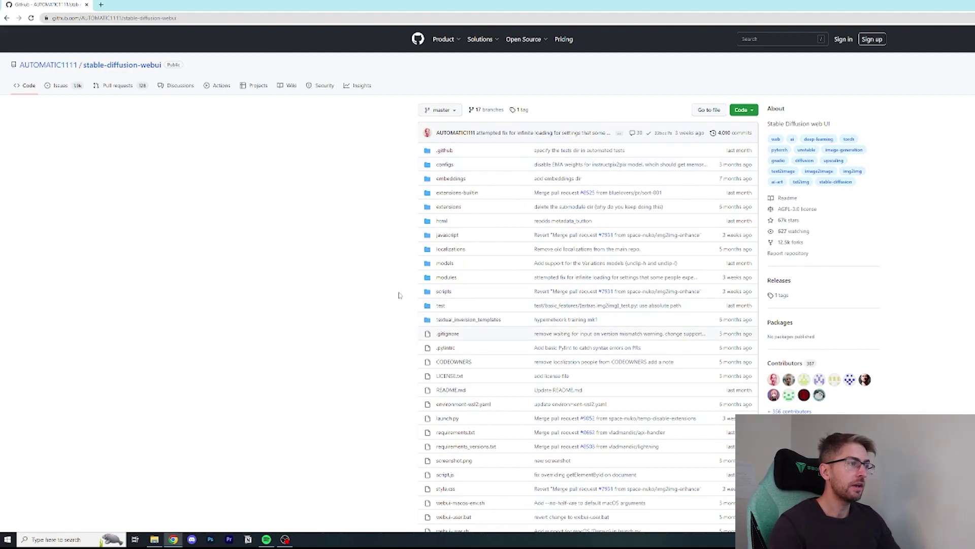
- Open the Python 3.10.6 link from the README's Windows installation section in a new tab
scroll(398, 295, "down", 6)
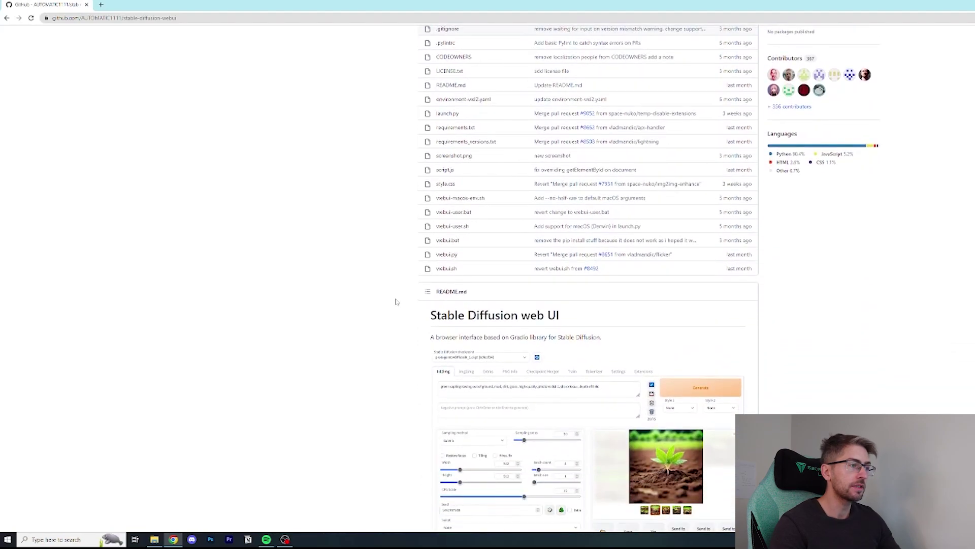
scroll(396, 302, "down", 9)
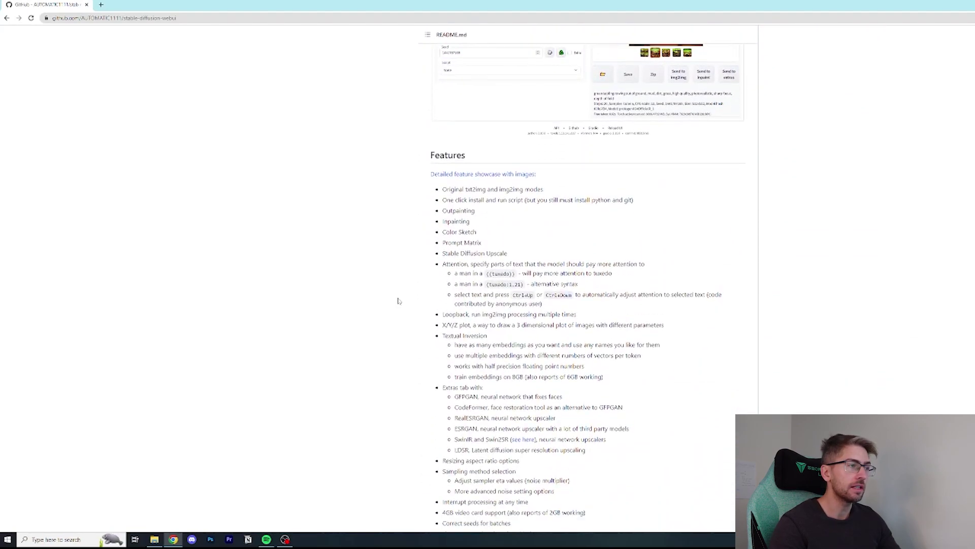
scroll(458, 315, "down", 15)
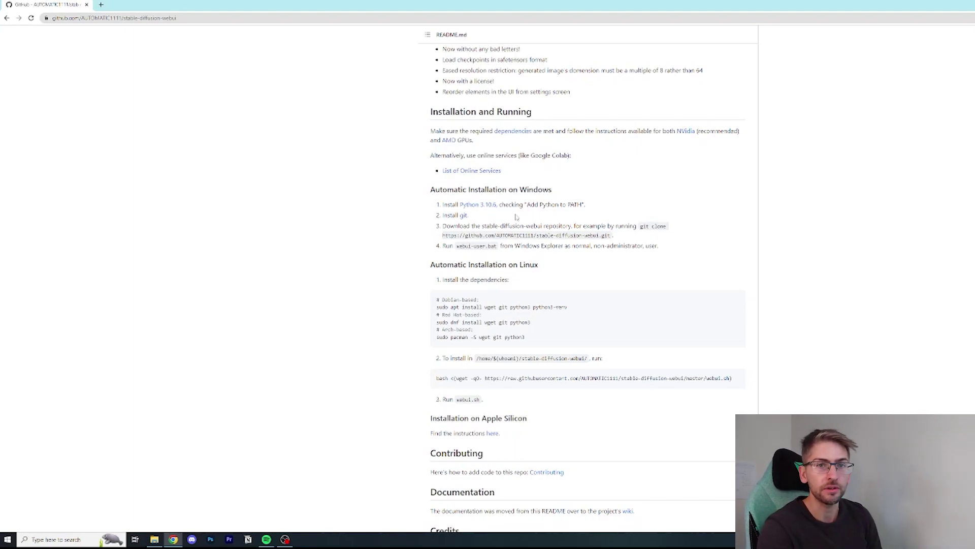
middle_click(477, 204)
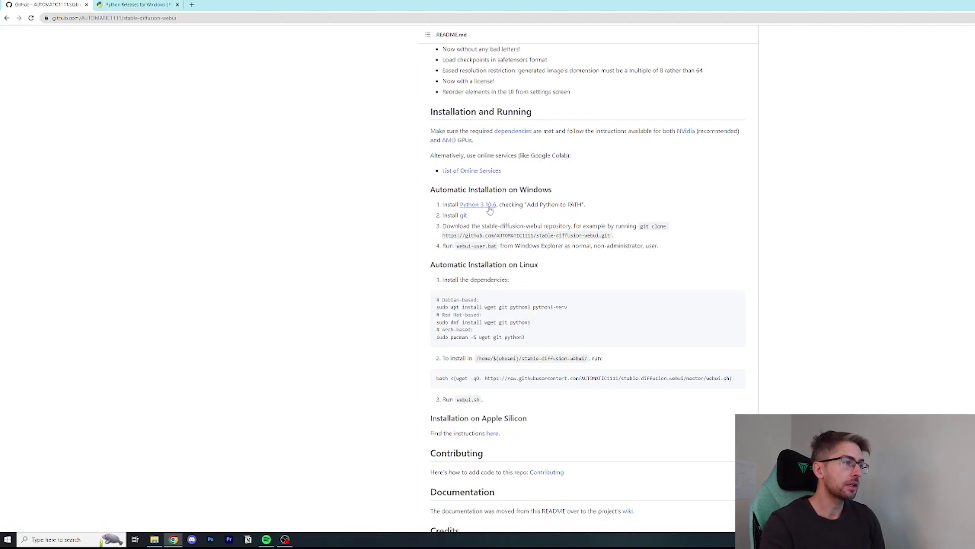
- Find Python 3.10.6 on the Python Releases page and download its 64-bit Windows installer
left_click(137, 5)
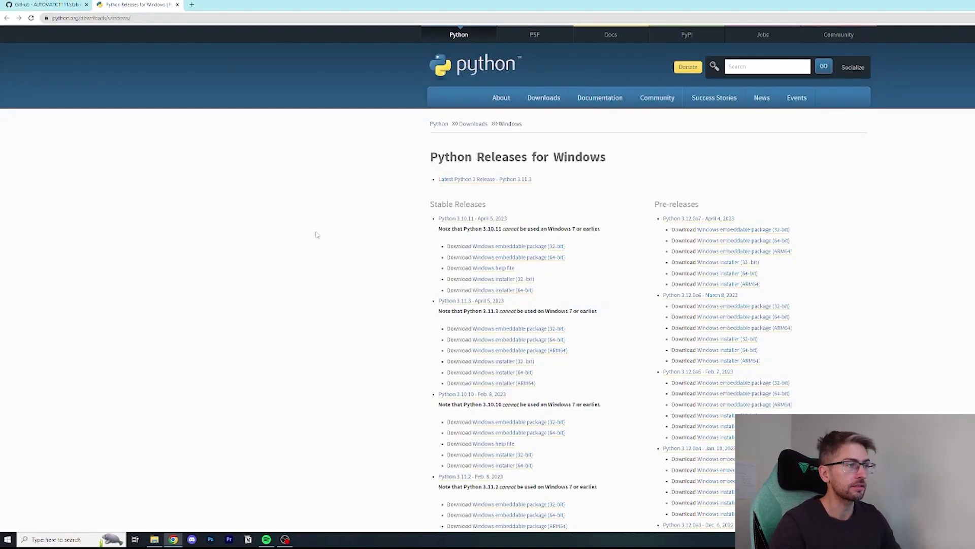
key("ctrl+f")
type("3.10")
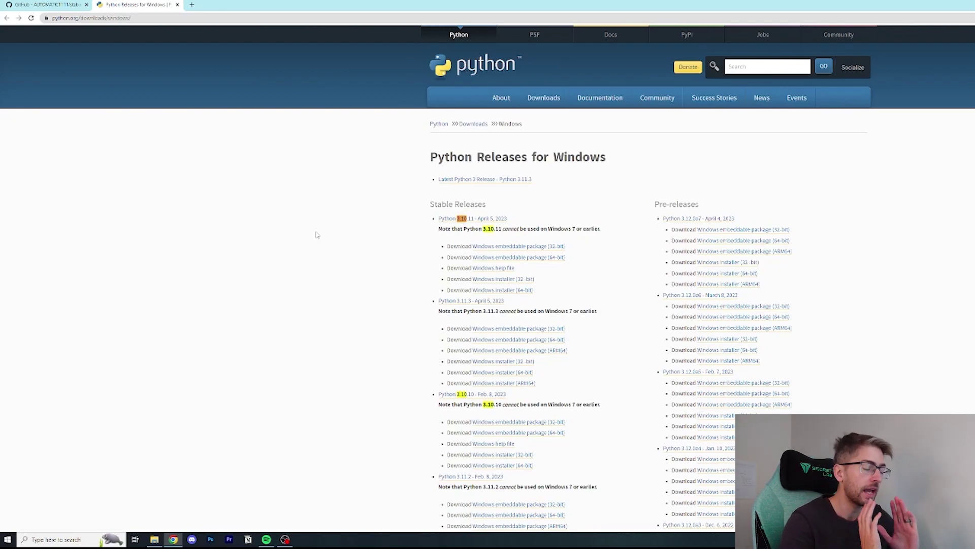
type(".6")
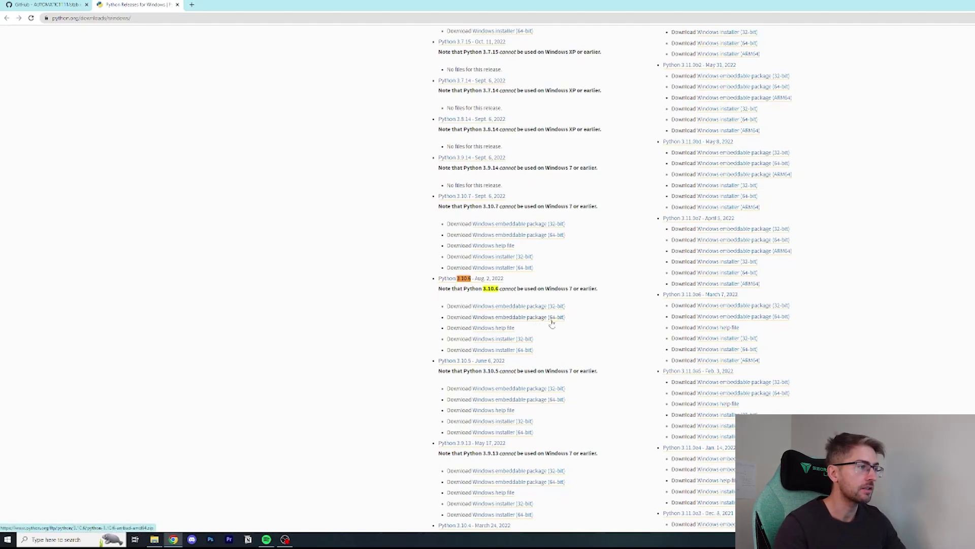
left_click(500, 350)
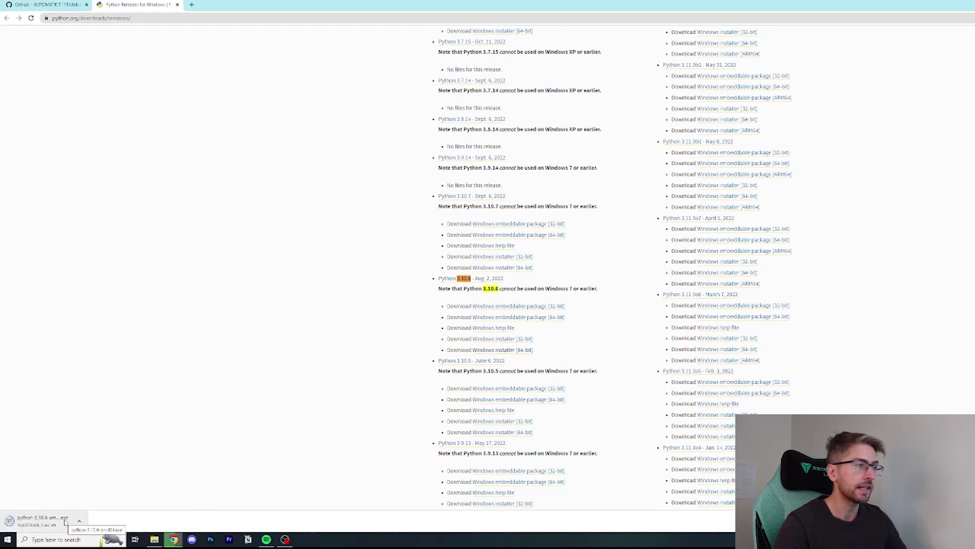
- Run the installer and install Python 3.10.6 with Add Python 3.10 to PATH enabled
left_click(65, 522)
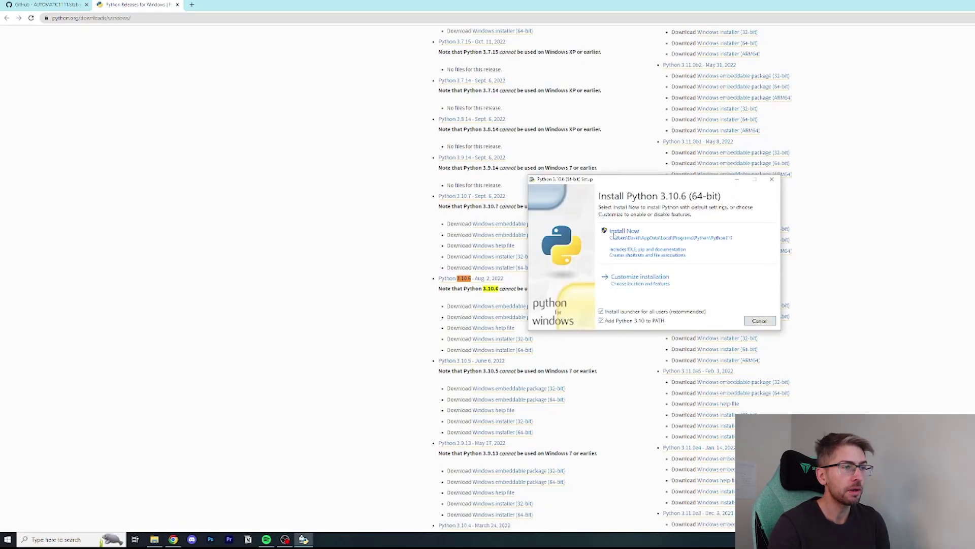
left_click(615, 234)
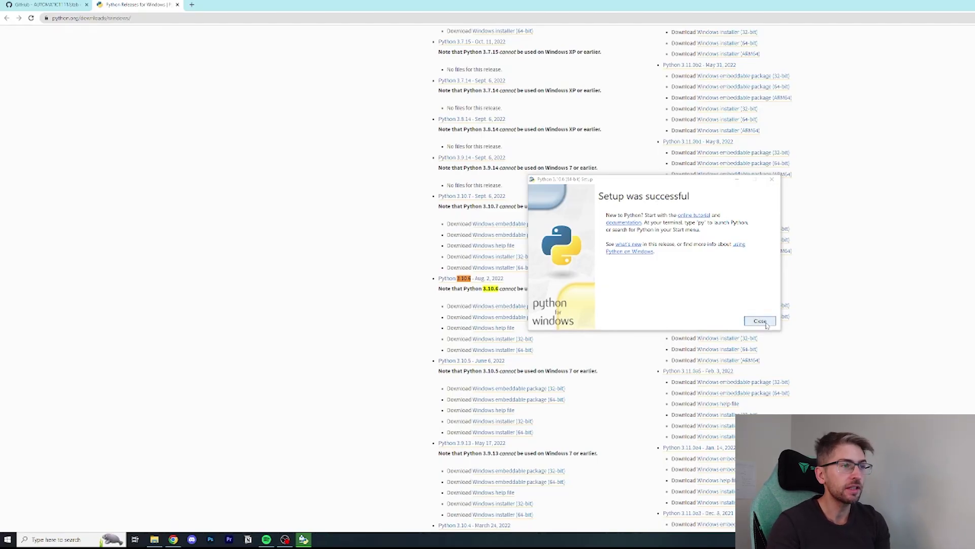
left_click(761, 322)
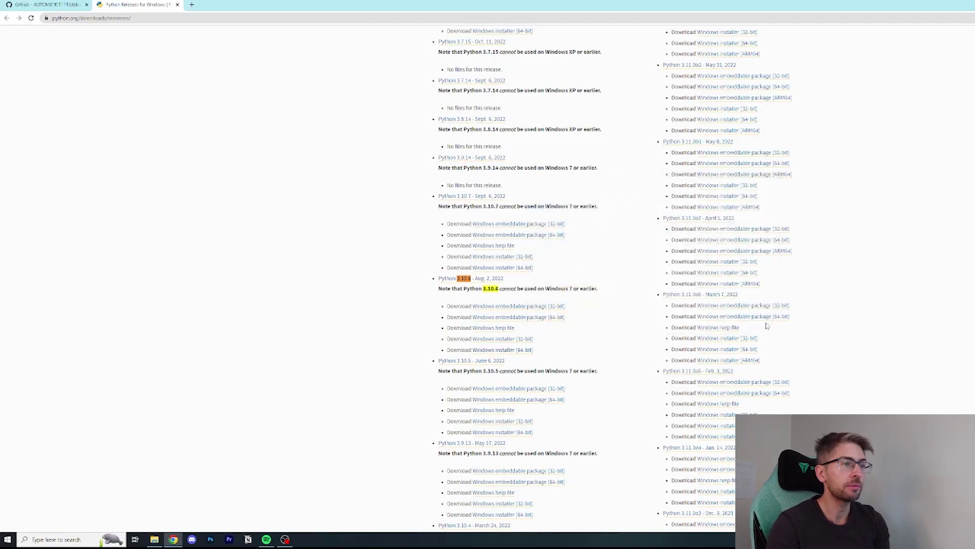
- Return to the README and highlight the install git and clone instructions
left_click(51, 4)
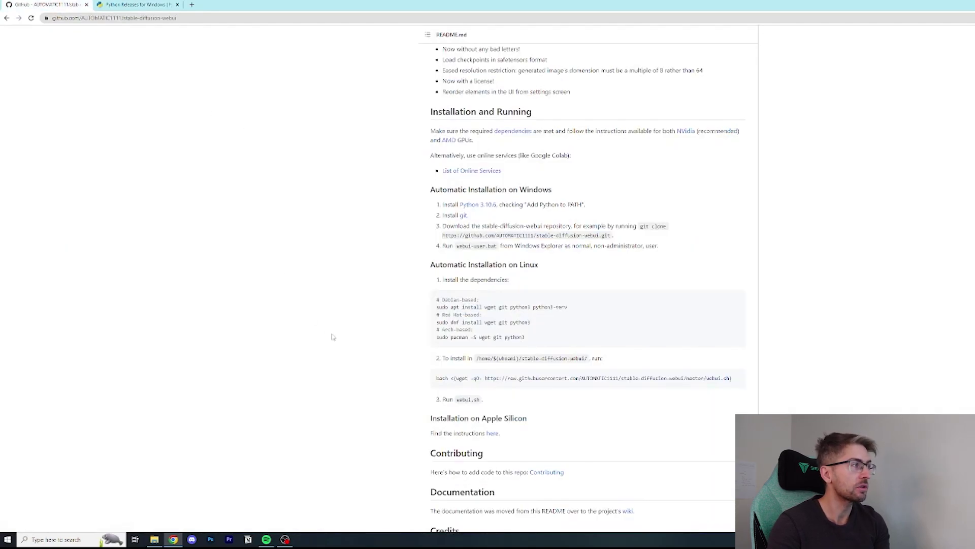
scroll(425, 239, "up", 1)
left_click_drag(442, 212, 581, 212)
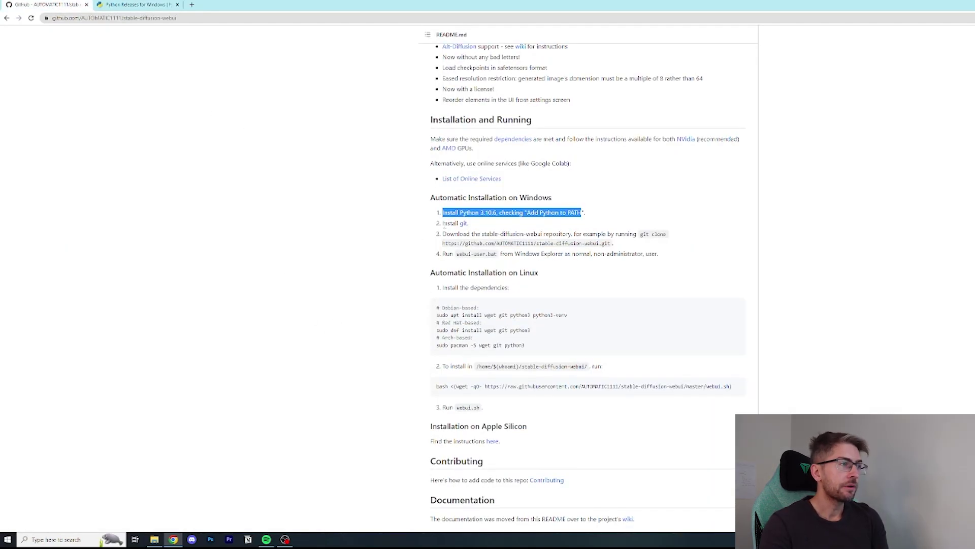
left_click_drag(442, 223, 677, 237)
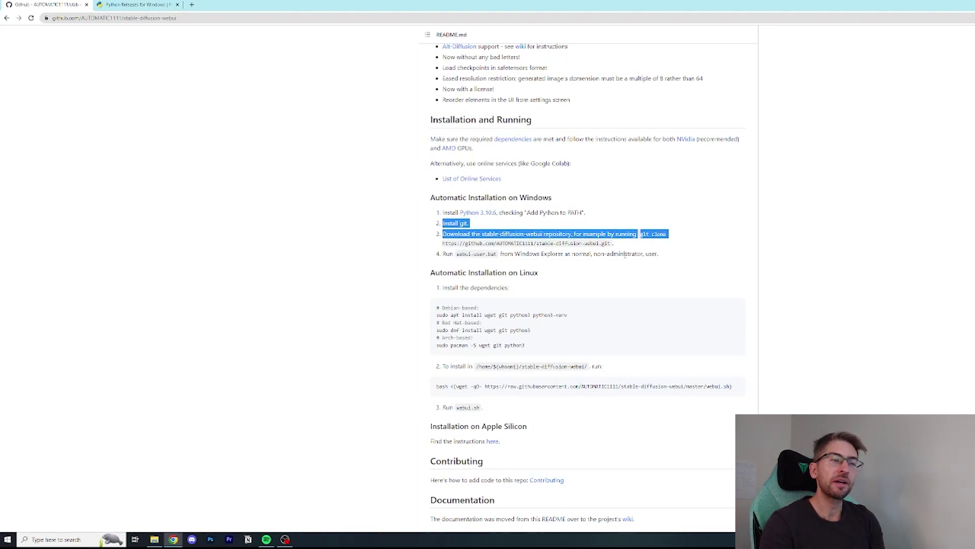
left_click(440, 232)
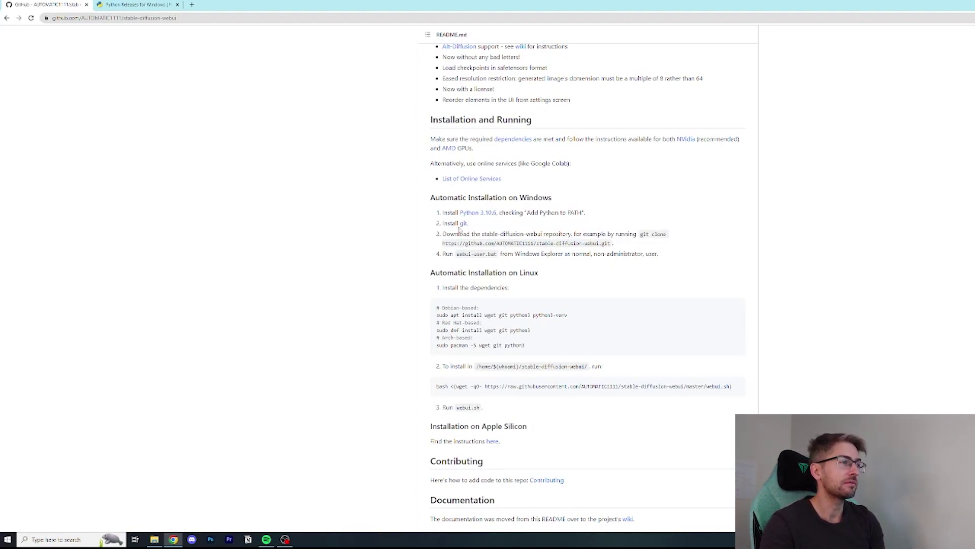
left_click_drag(453, 243, 556, 243)
left_click(776, 273)
- Download the stable-diffusion-webui repository as a ZIP from the Code menu
scroll(730, 320, "up", 10)
scroll(718, 132, "up", 15)
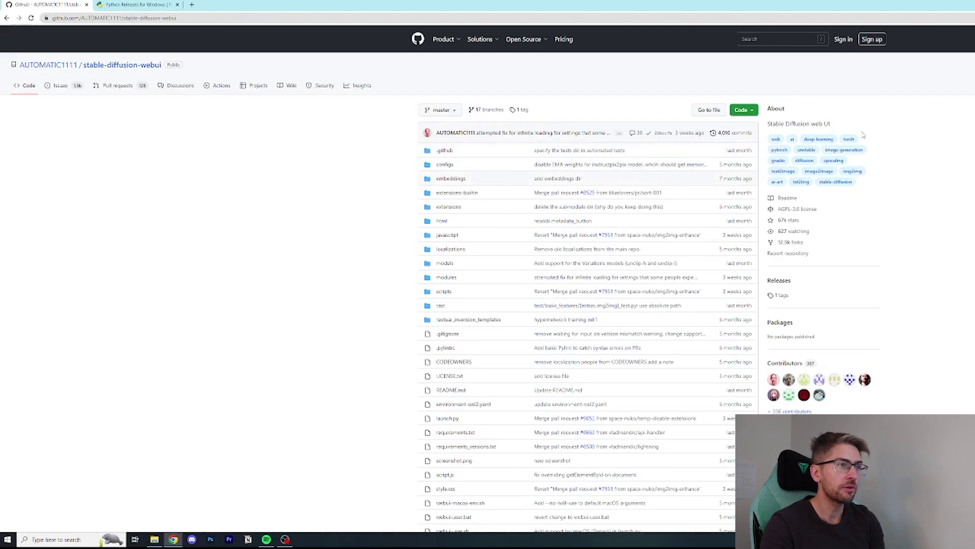
left_click(754, 112)
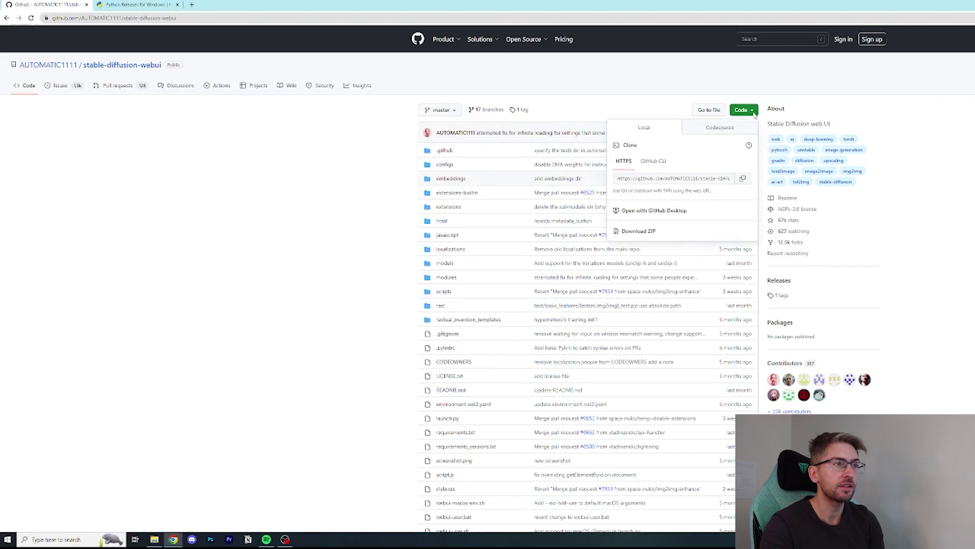
left_click(655, 237)
left_click(497, 442)
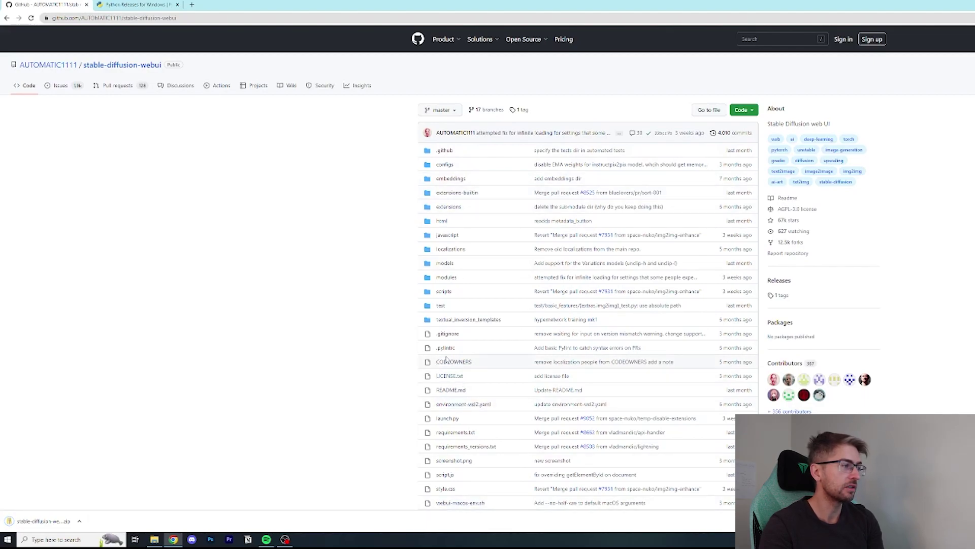
- Copy the stable-diffusion-webui-master folder from the ZIP into Documents, cancelling Extract All, then browse to Documents
left_click(40, 521)
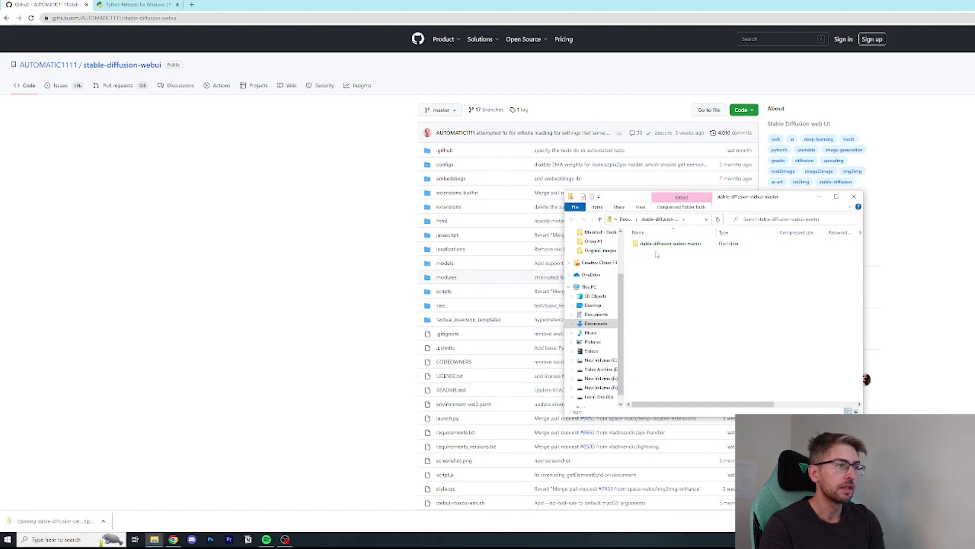
left_click_drag(677, 244, 596, 316)
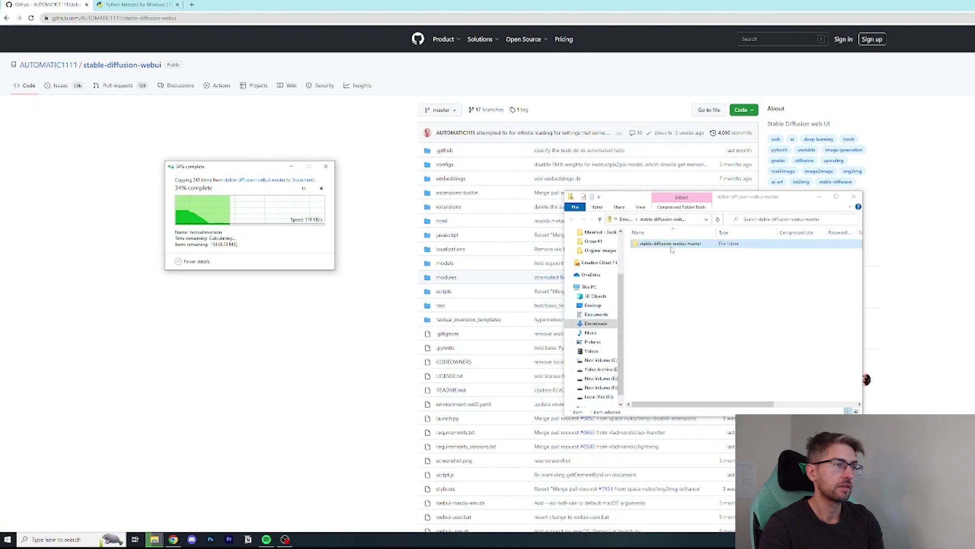
left_click(624, 221)
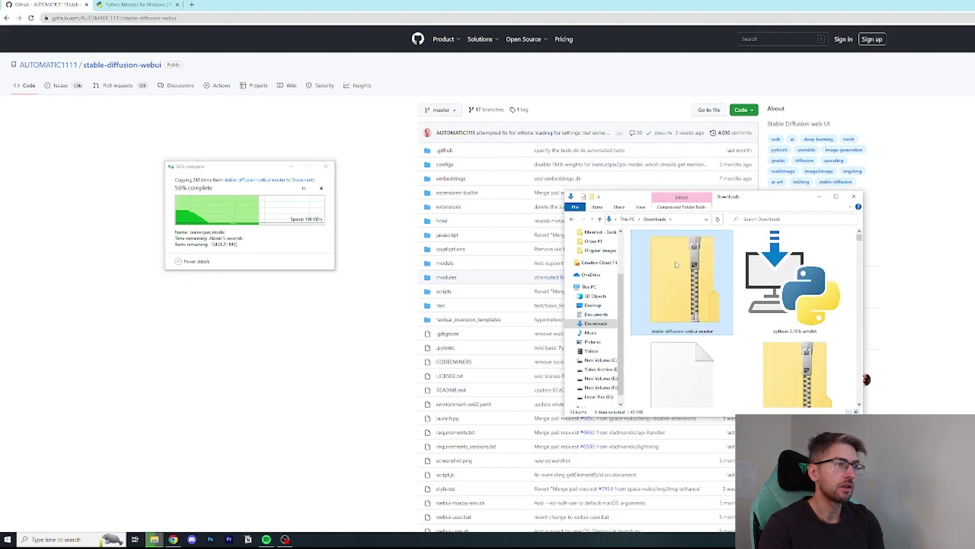
right_click(686, 274)
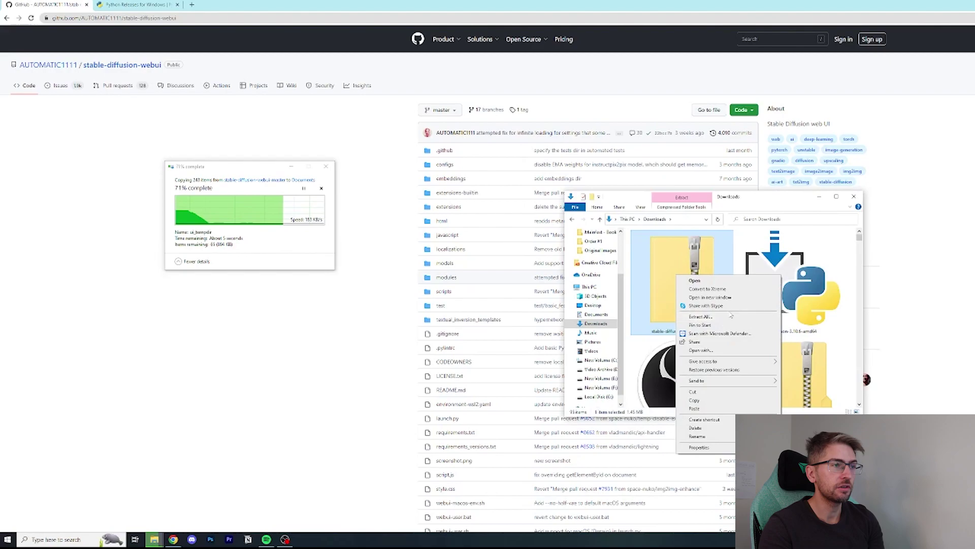
left_click(700, 316)
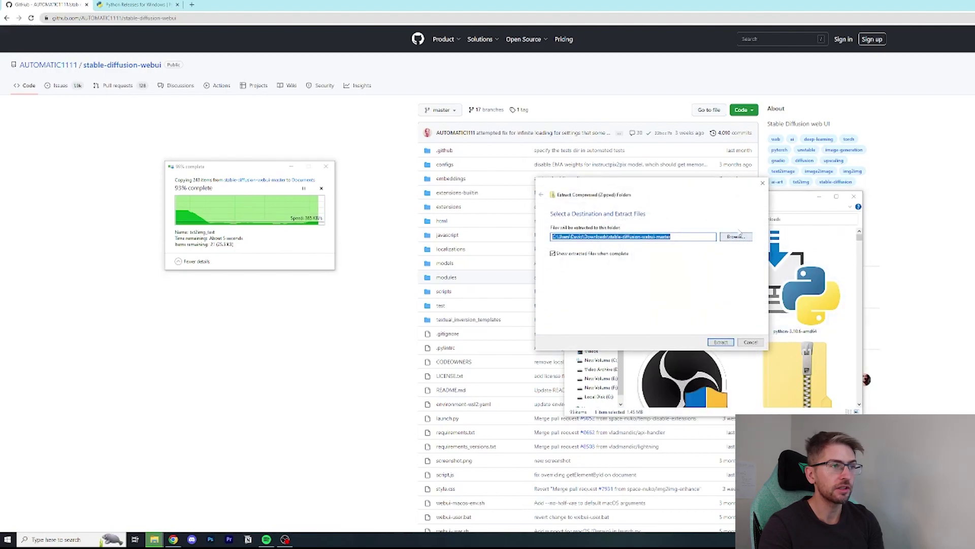
left_click(750, 343)
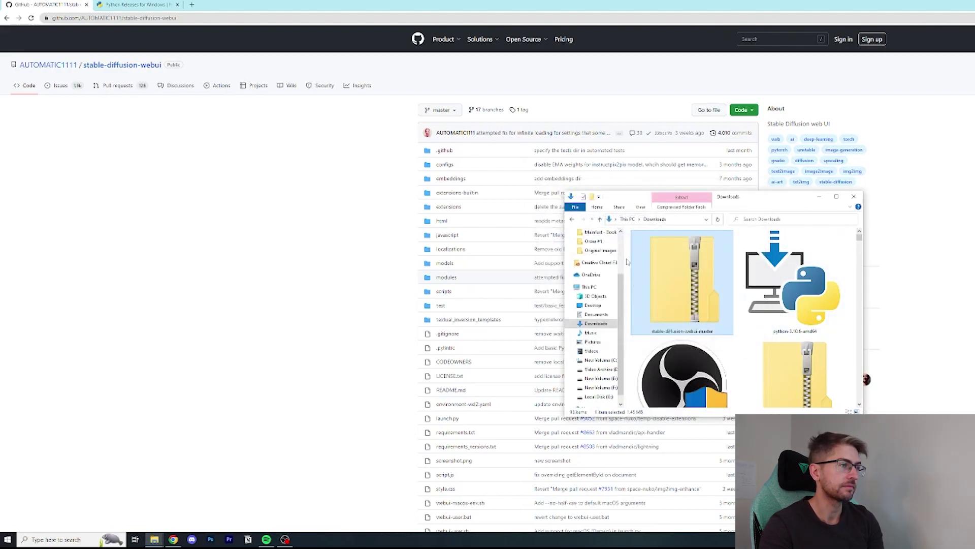
left_click(596, 375)
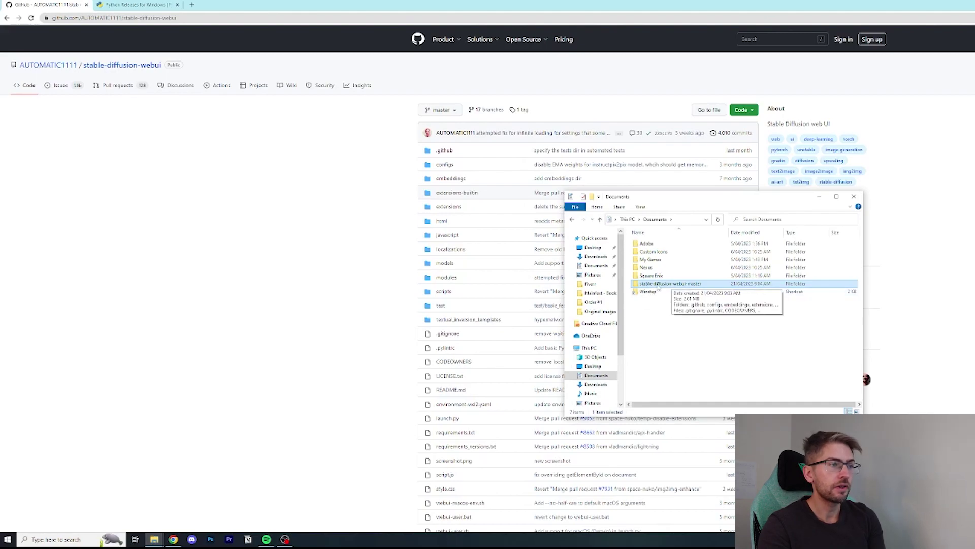
- Open the stable-diffusion-webui-master folder and highlight the README's webui-user.bat run instruction
double_click(673, 283)
scroll(701, 287, "down", 3)
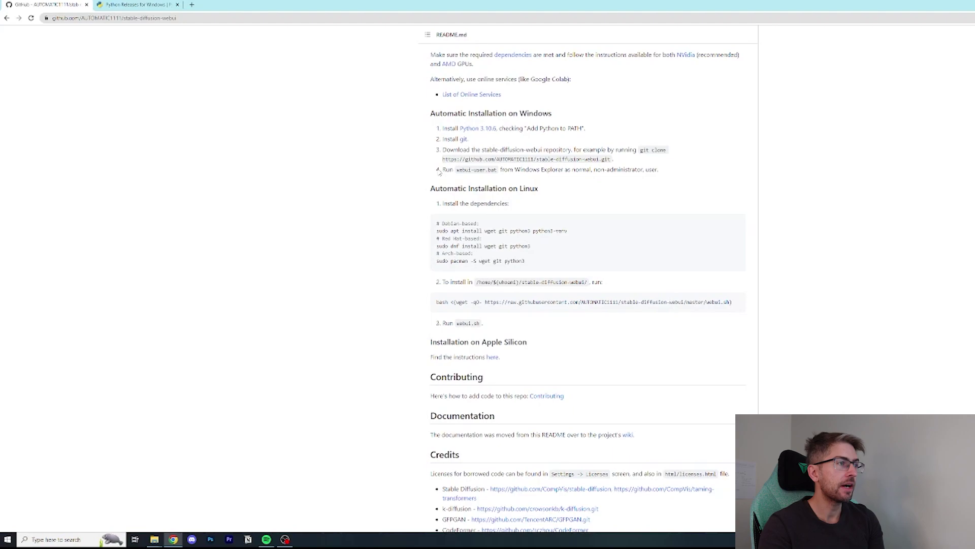
left_click_drag(441, 173, 675, 171)
left_click(462, 174)
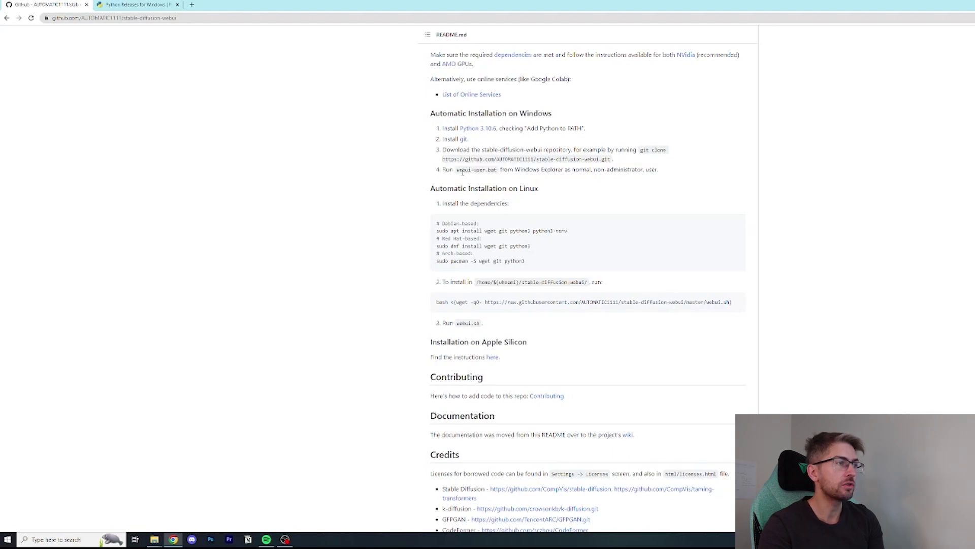
left_click_drag(461, 172, 491, 170)
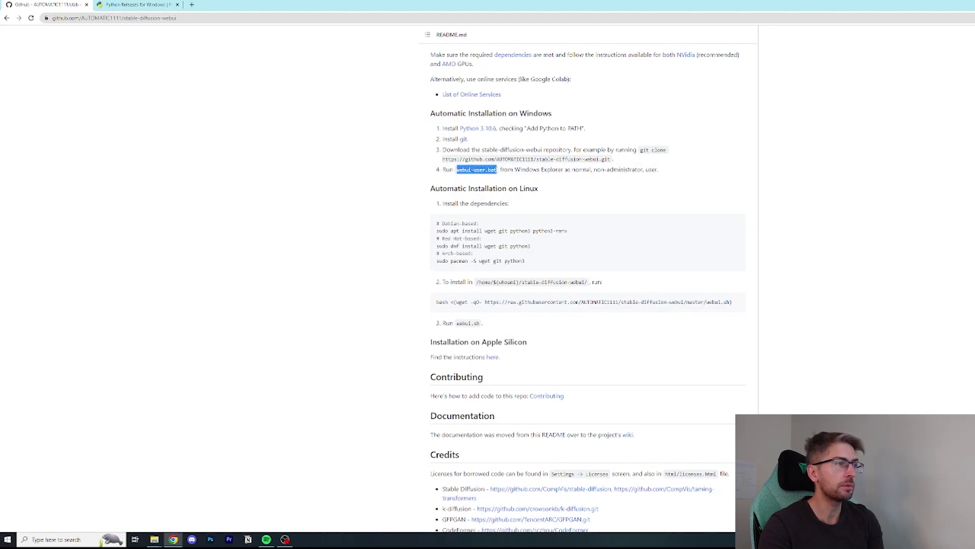
- Launch webui-user.bat and choose More info on the SmartScreen warning
left_click(154, 539)
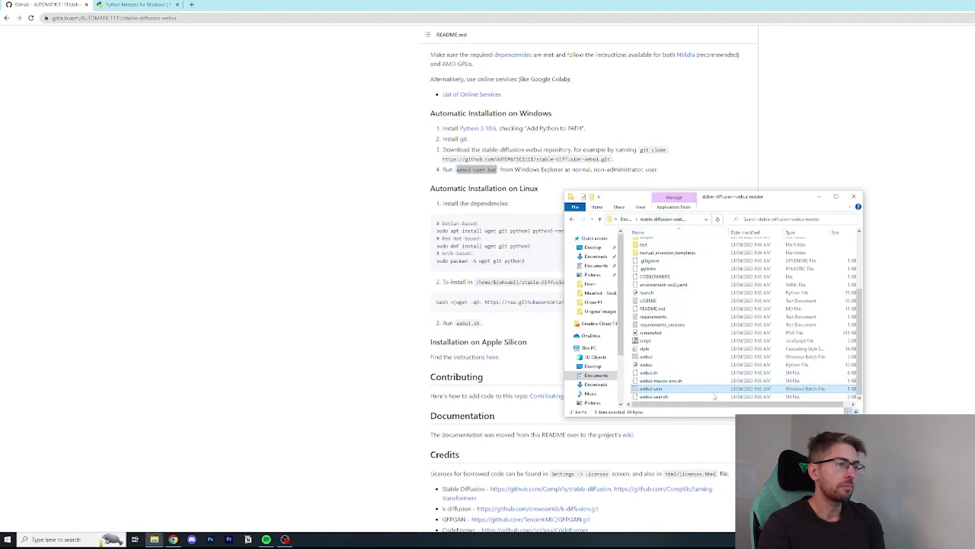
double_click(653, 389)
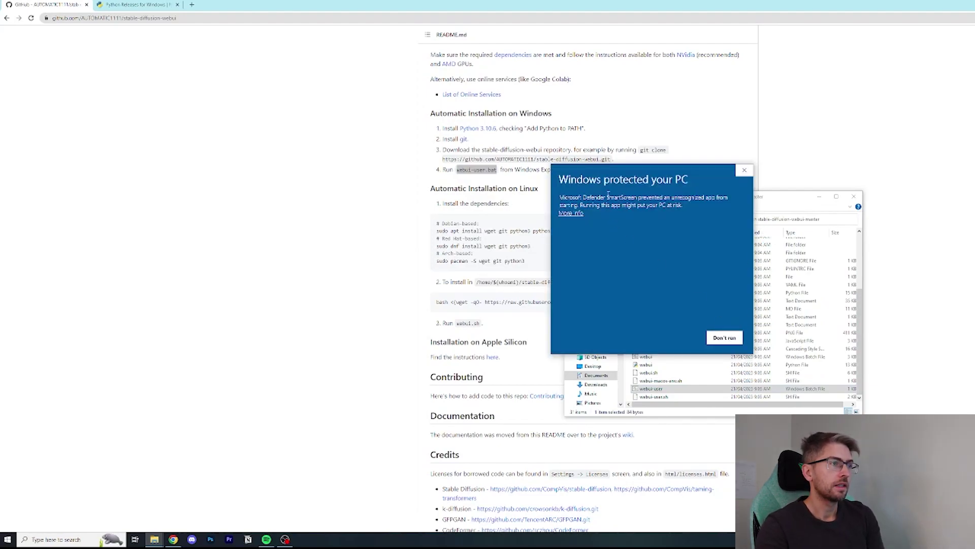
left_click(571, 213)
- Run the batch file anyway and centre the console to watch setup until the git error
left_click(690, 337)
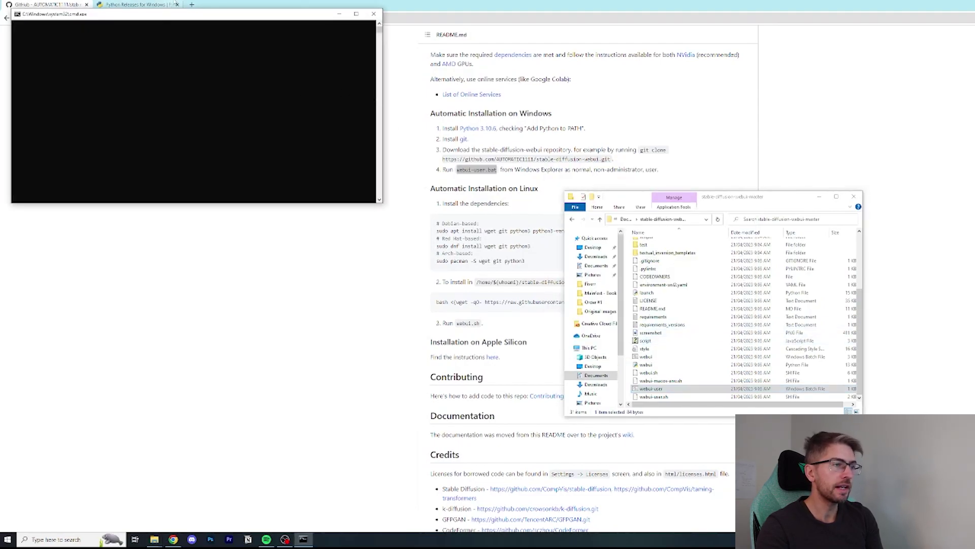
left_click_drag(210, 19, 880, 190)
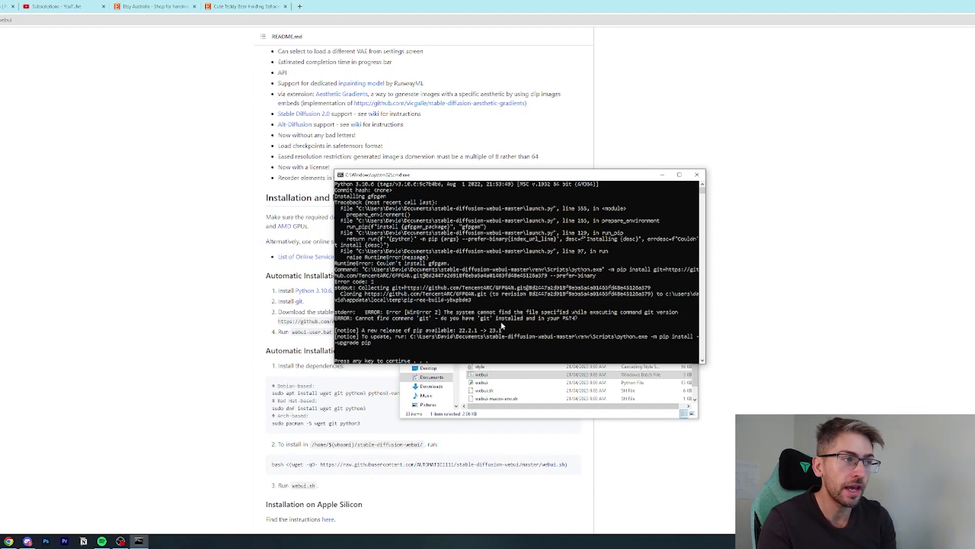
- Download and start the 64-bit Git for Windows installer from the README's git link
left_click(300, 268)
scroll(299, 267, "down", 1)
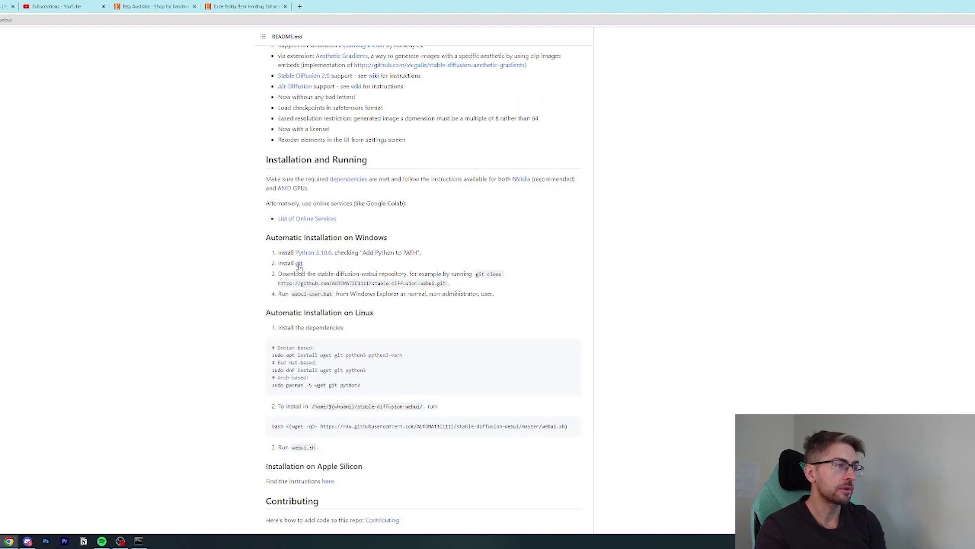
left_click(299, 264)
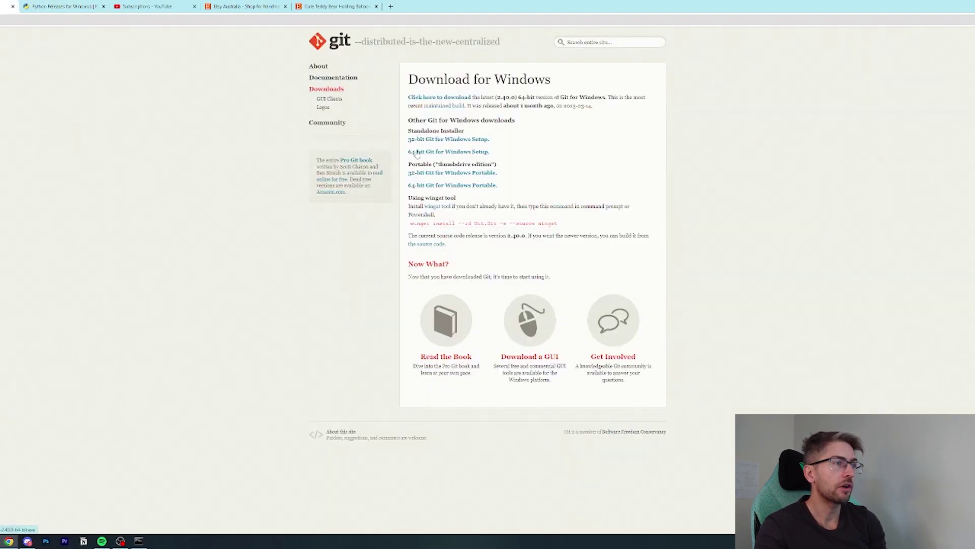
left_click(468, 155)
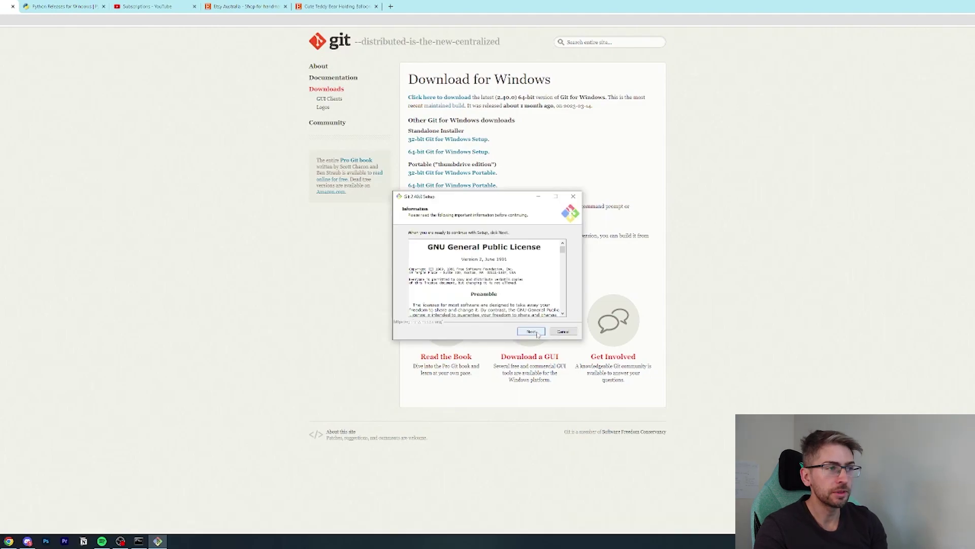
- Accept the licence and keep every default Git setup option
left_click(538, 333)
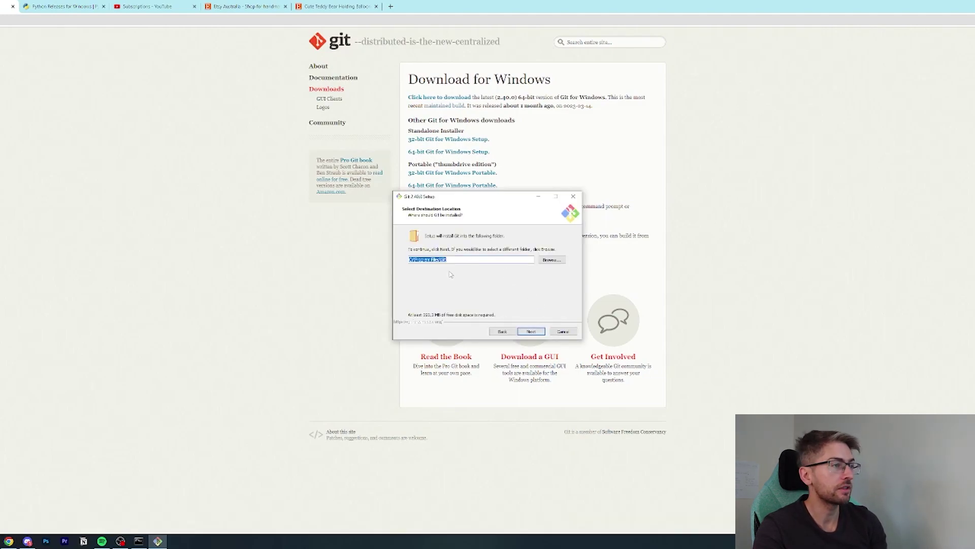
left_click(533, 335)
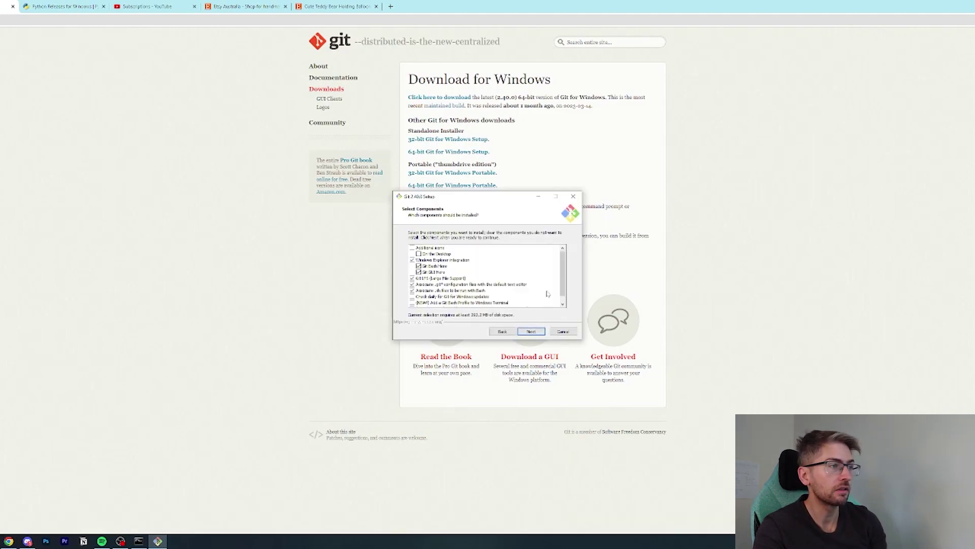
left_click(537, 333)
left_click(538, 336)
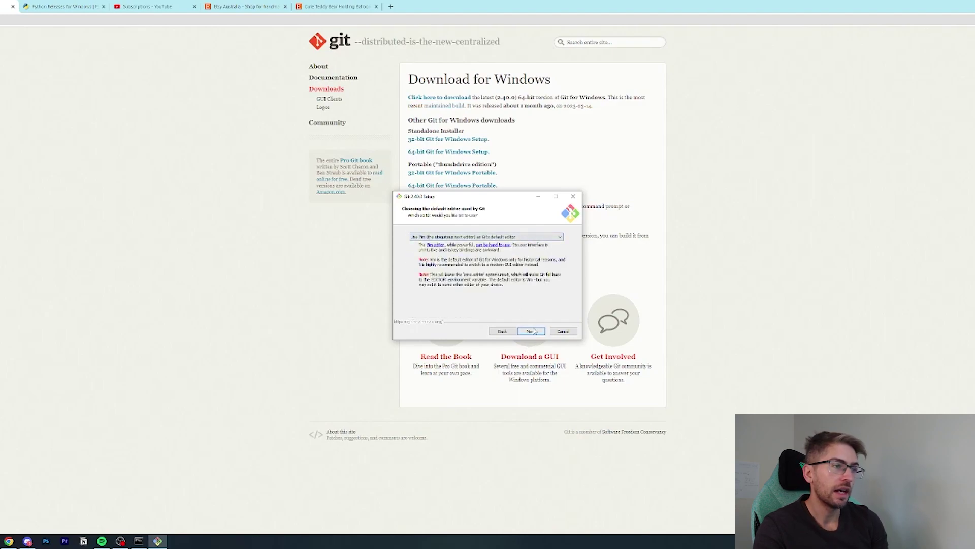
left_click(542, 331)
left_click(543, 333)
left_click(542, 333)
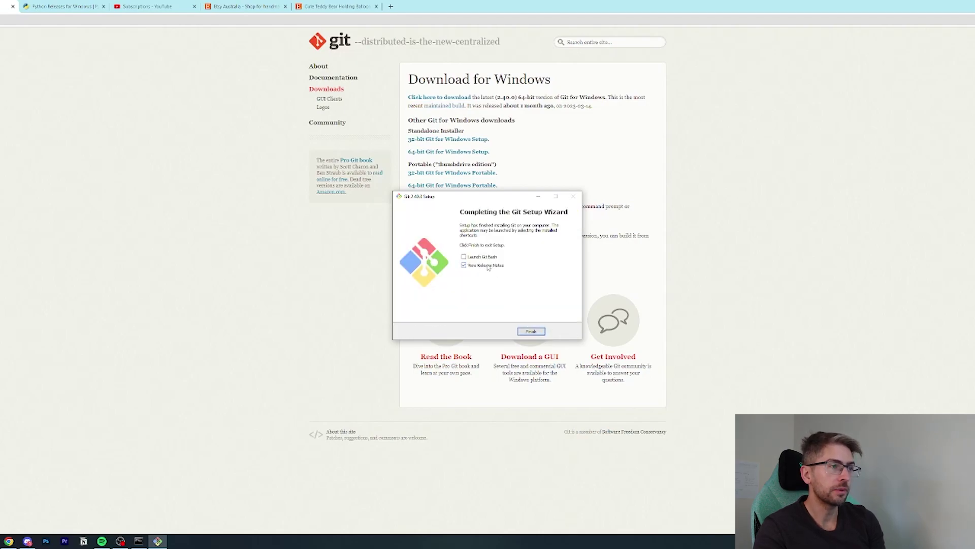
left_click(531, 332)
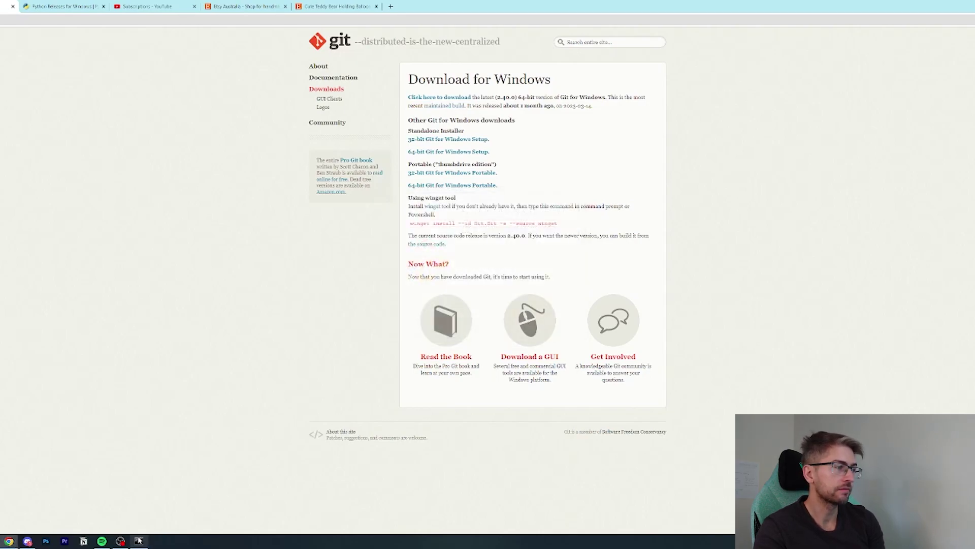
key("Return")
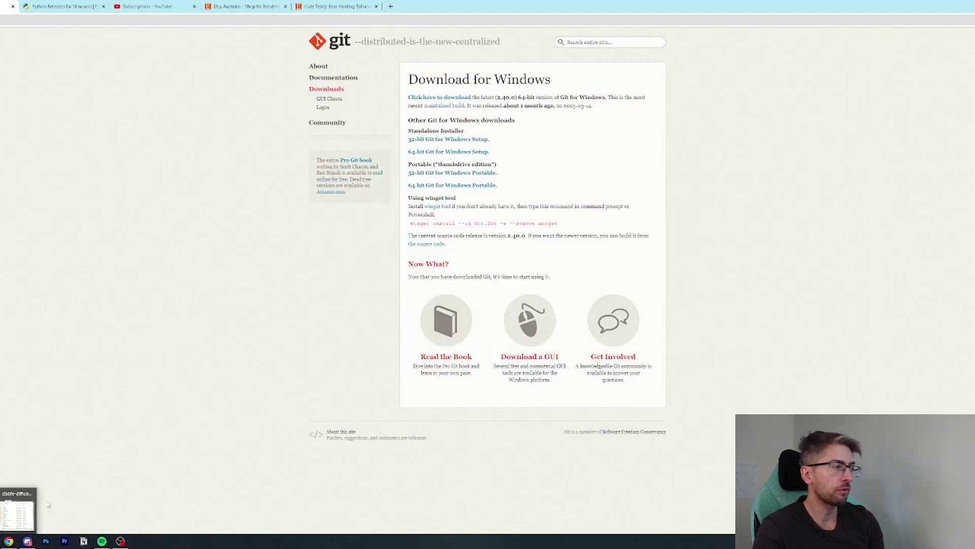
key("alt+Tab")
scroll(493, 399, "down", 5)
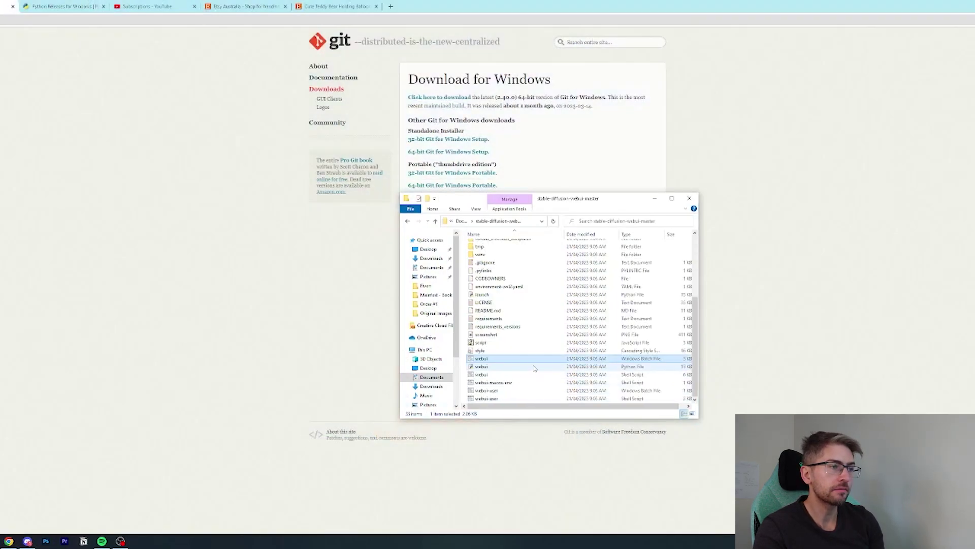
double_click(501, 391)
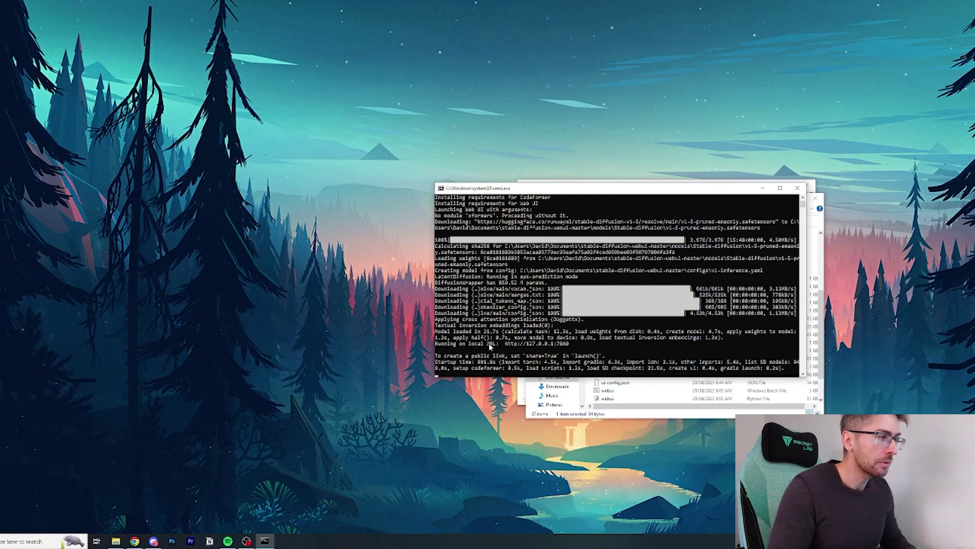
left_click_drag(506, 345, 568, 347)
key("ctrl+c")
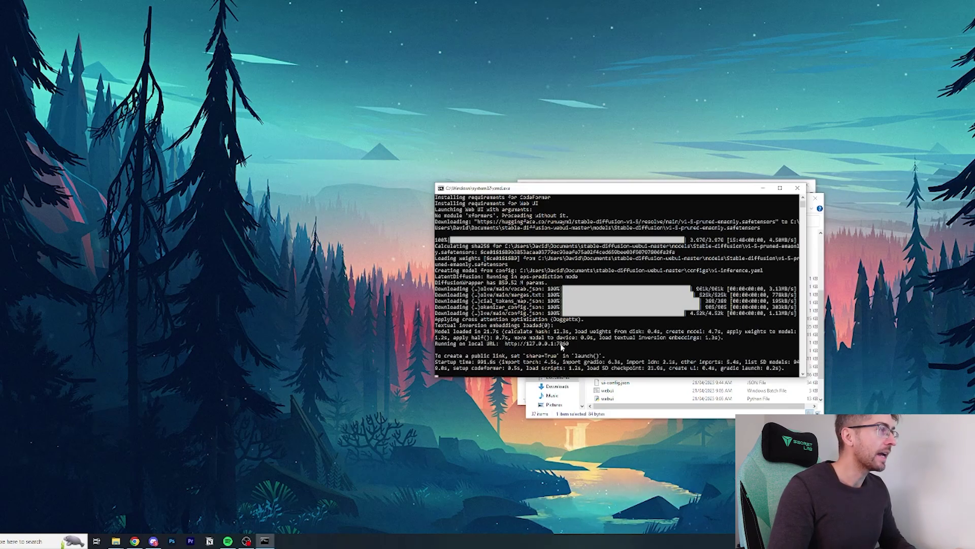
left_click(135, 542)
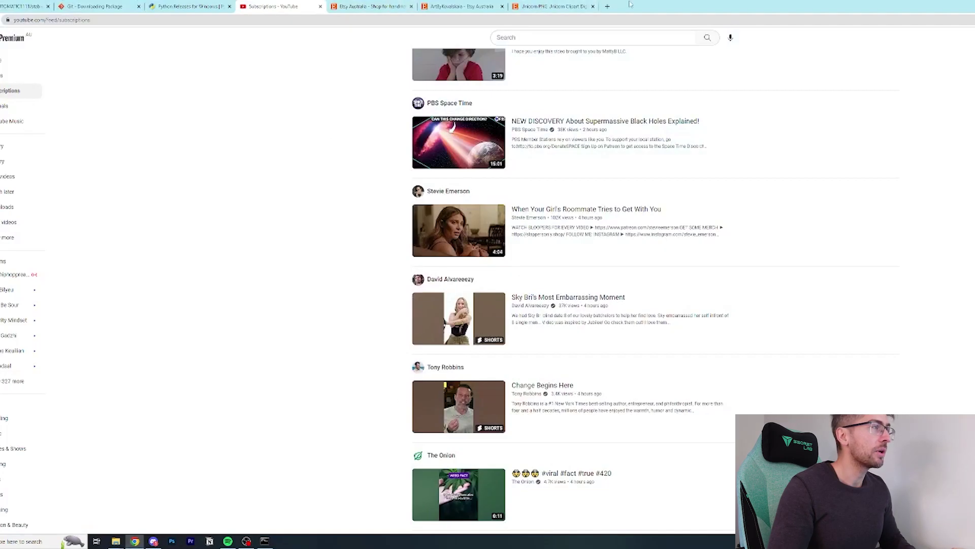
key("ctrl+t")
key("ctrl+v")
key("Return")
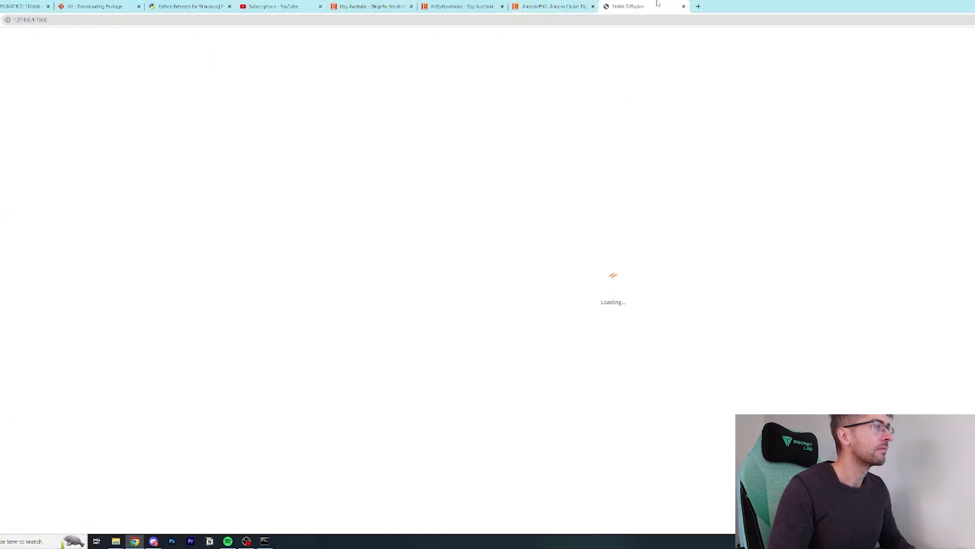
- Move the Stable Diffusion tab to fourth place and close all tabs to its right
left_click_drag(658, 4, 298, 3)
right_click(299, 3)
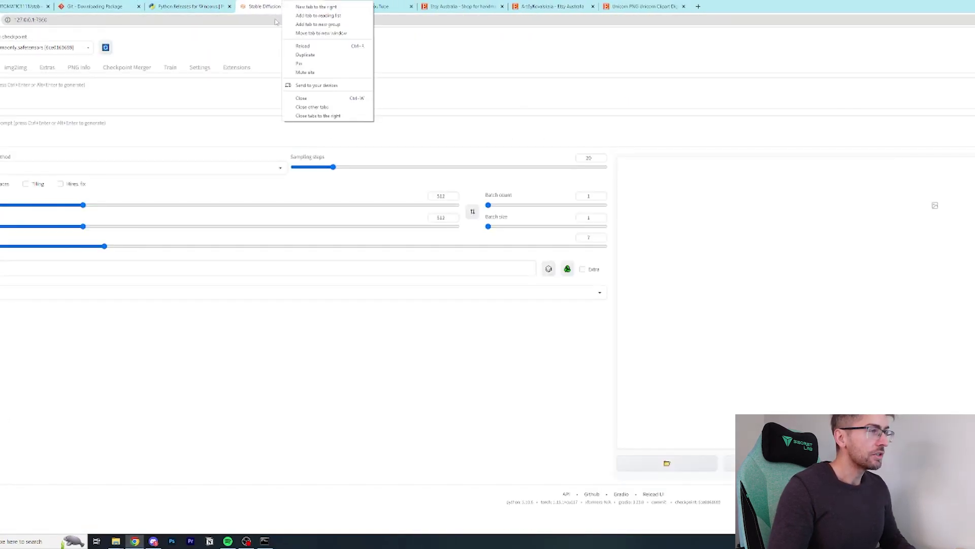
left_click(315, 113)
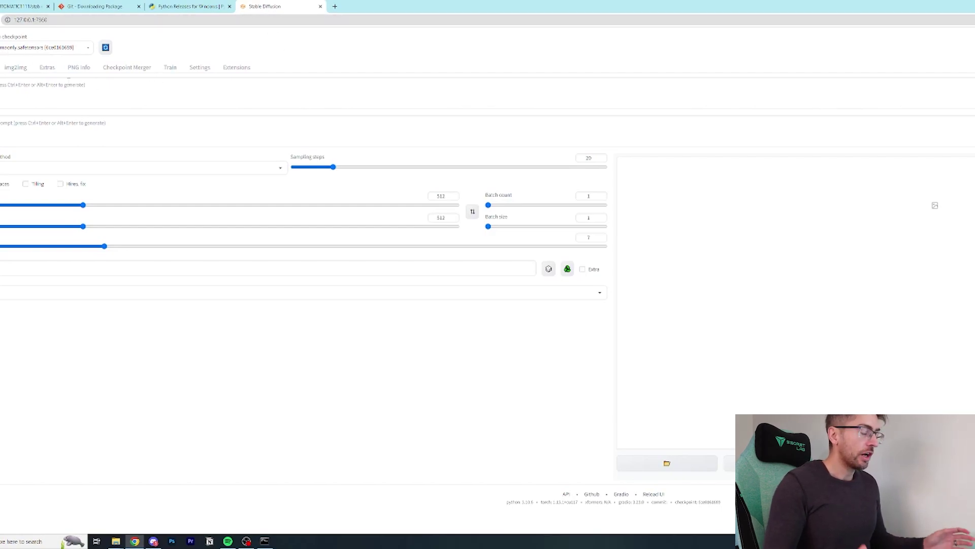
- Paste 'close up flower blowing in the wind, high quality, sunny day' and negative prompt 'bad quality, deformed, night, dark'
left_click(111, 87)
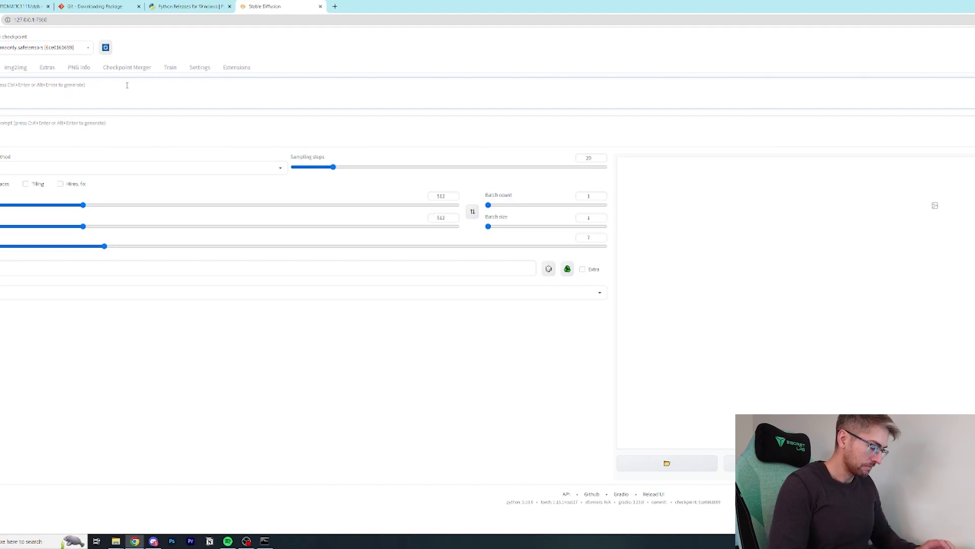
key("ctrl+v")
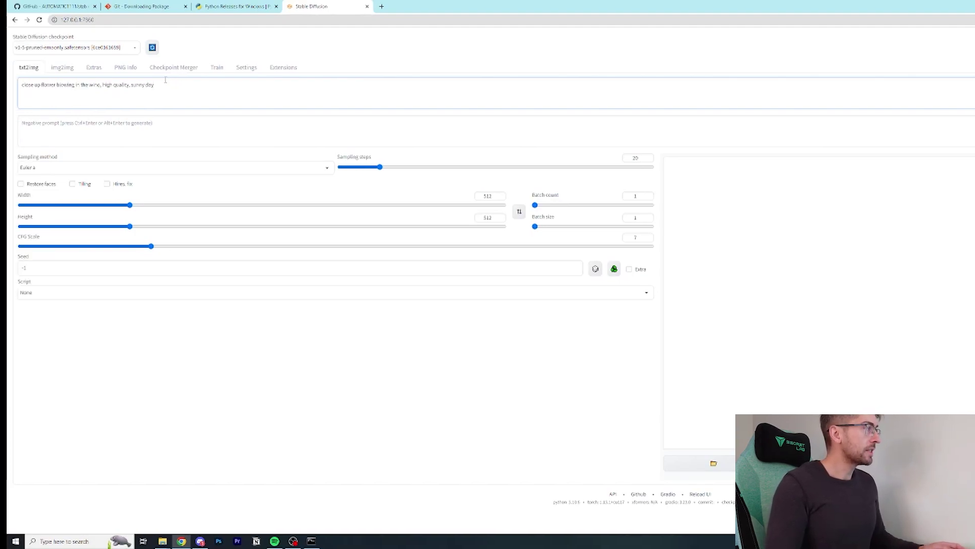
left_click(224, 126)
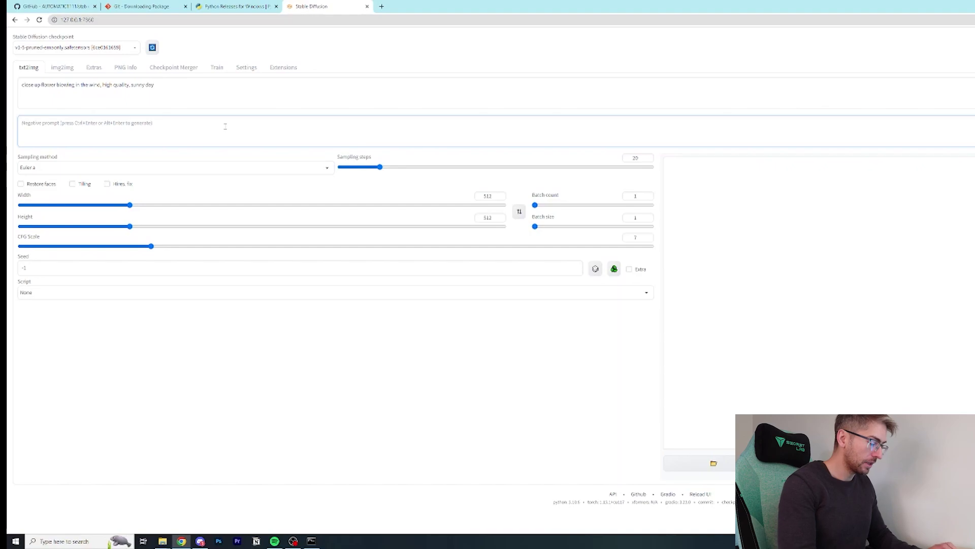
type("bad quality, deforme")
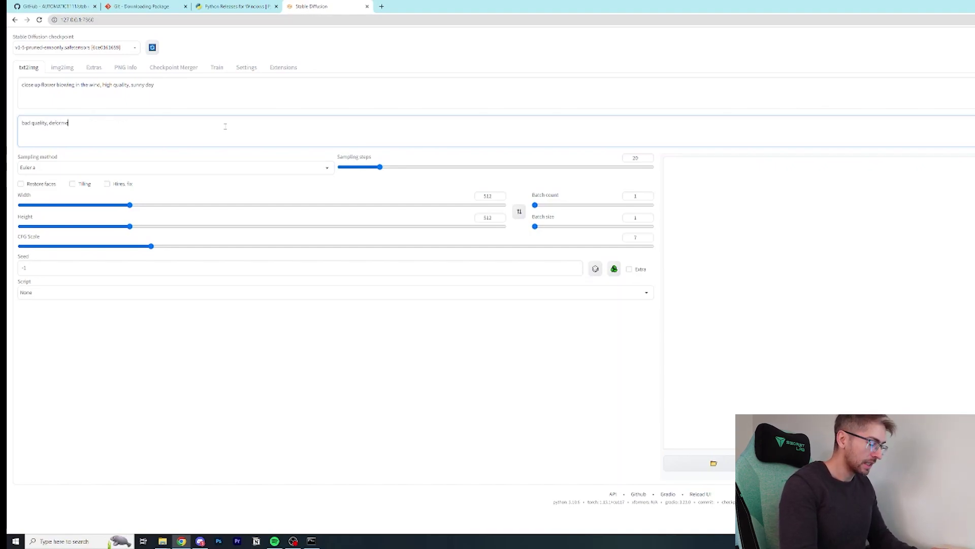
type("d, night, dark")
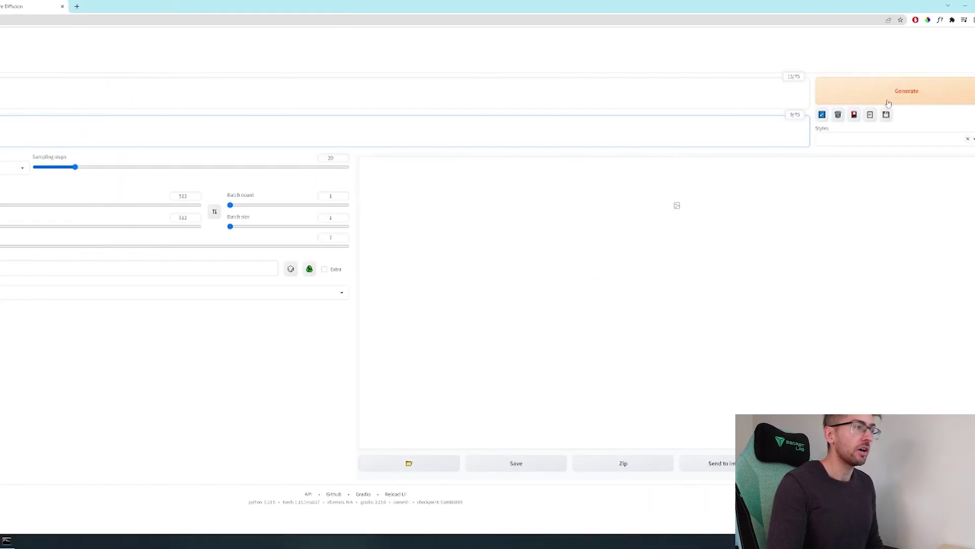
- Generate the pink flower image from the current prompts
left_click(891, 102)
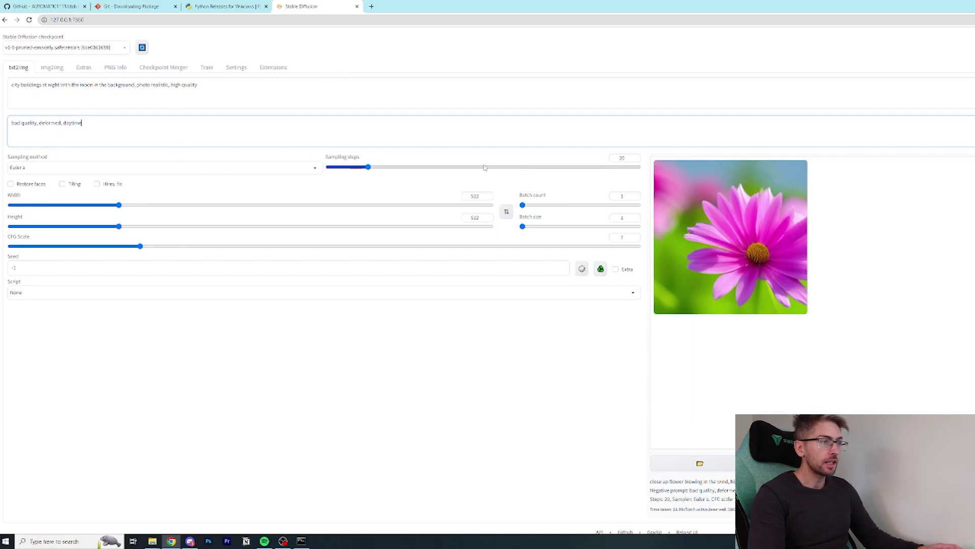
- Replace the Sampling steps value of 20 with 30
left_click_drag(628, 159, 604, 161)
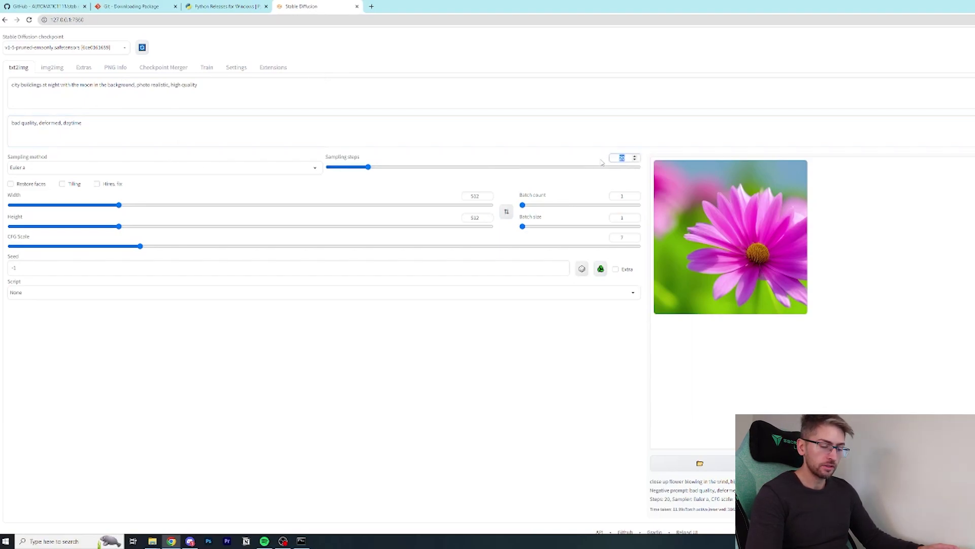
type("30")
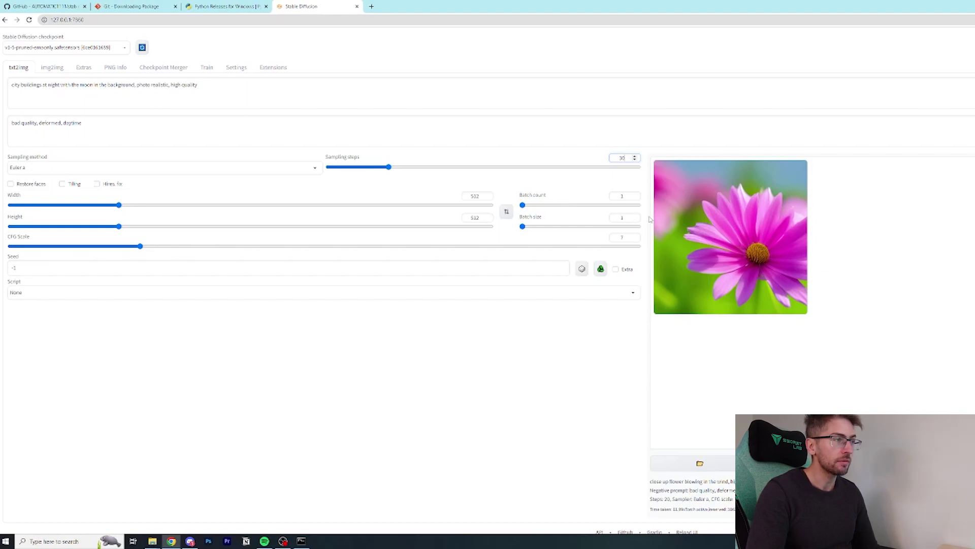
- Raise Batch count to 2 and Batch size to 3, then check the random Seed value
left_click(635, 195)
left_click(635, 194)
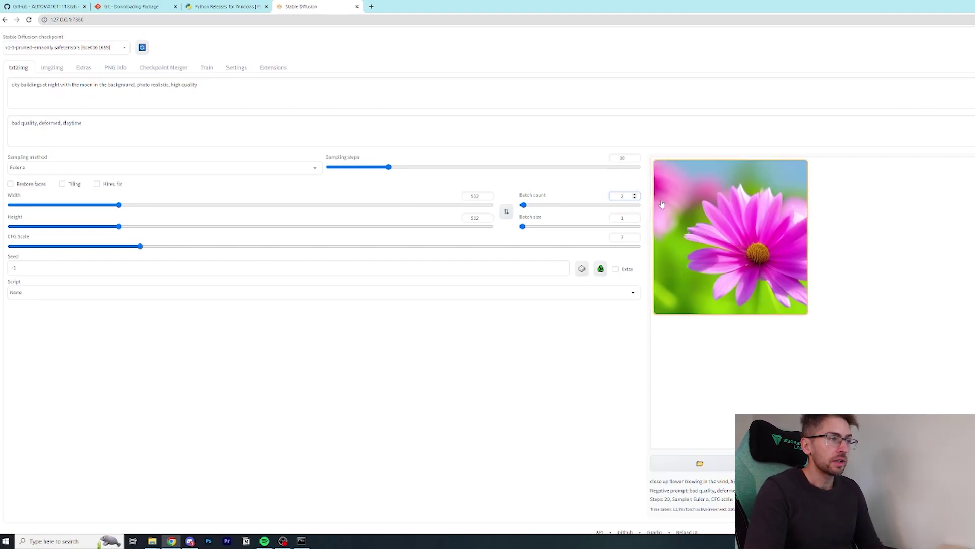
left_click(635, 215)
left_click(635, 216)
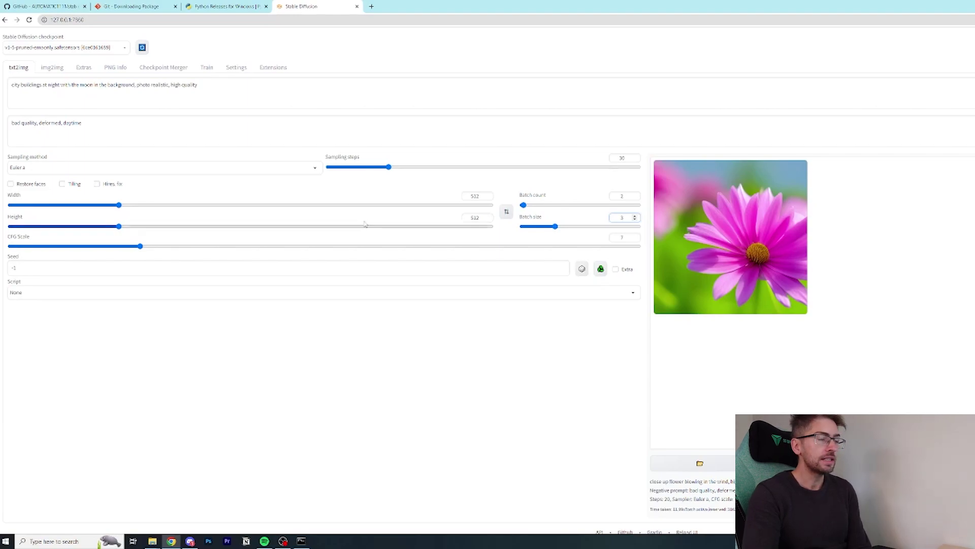
left_click(46, 265)
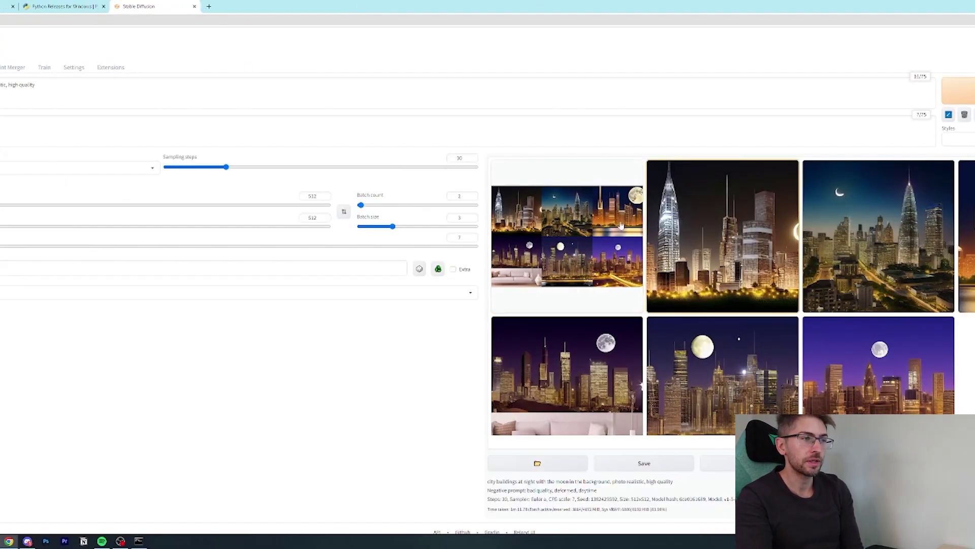
left_click(584, 229)
left_click(887, 272)
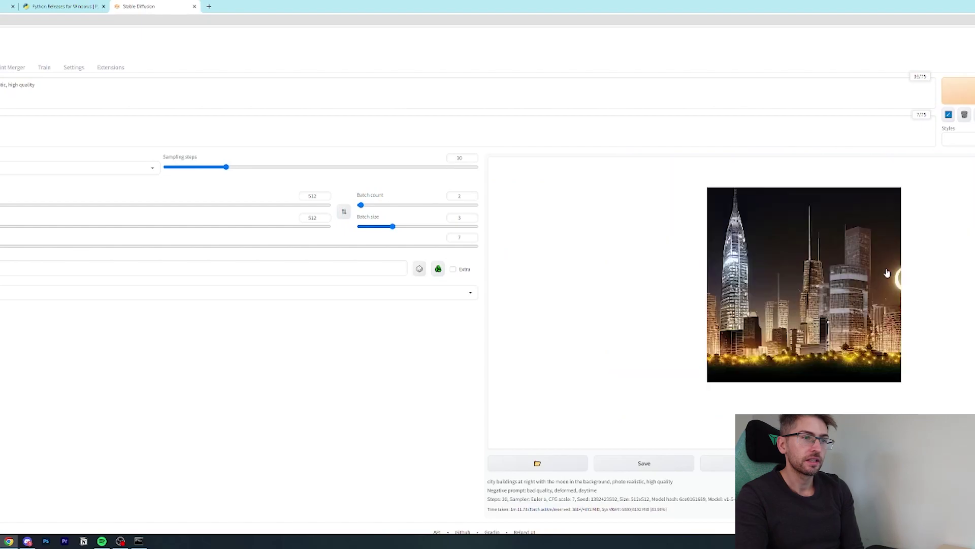
left_click(886, 272)
left_click(886, 272)
left_click(886, 272)
left_click(886, 273)
left_click(887, 273)
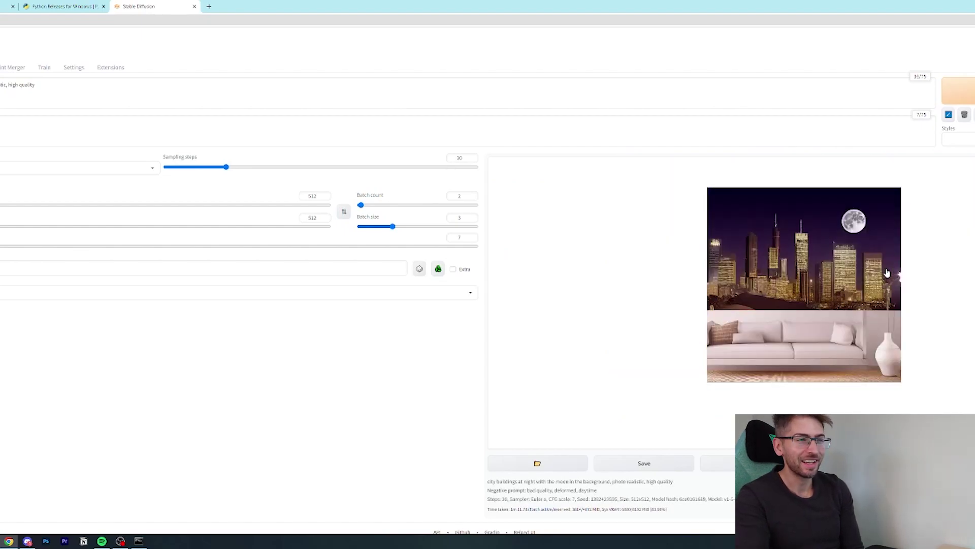
left_click(844, 361)
left_click(844, 361)
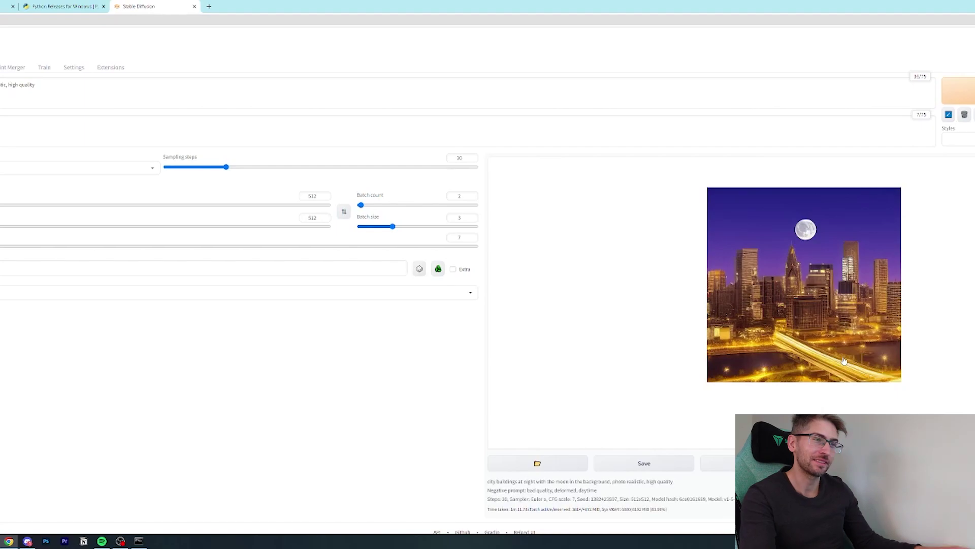
key("Escape")
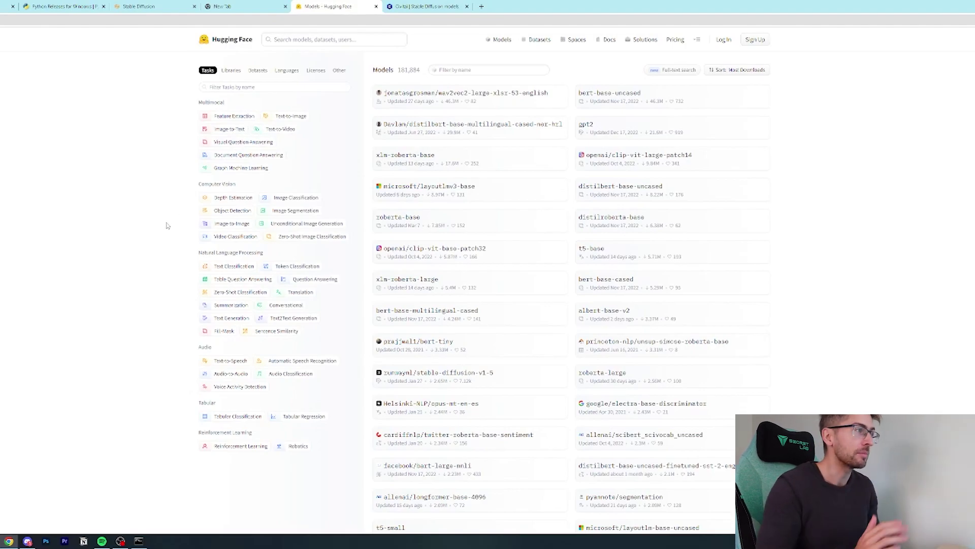
- Filter models by Text-to-Image and open the stabilityai/stable-diffusion-2-1 model card
left_click(297, 116)
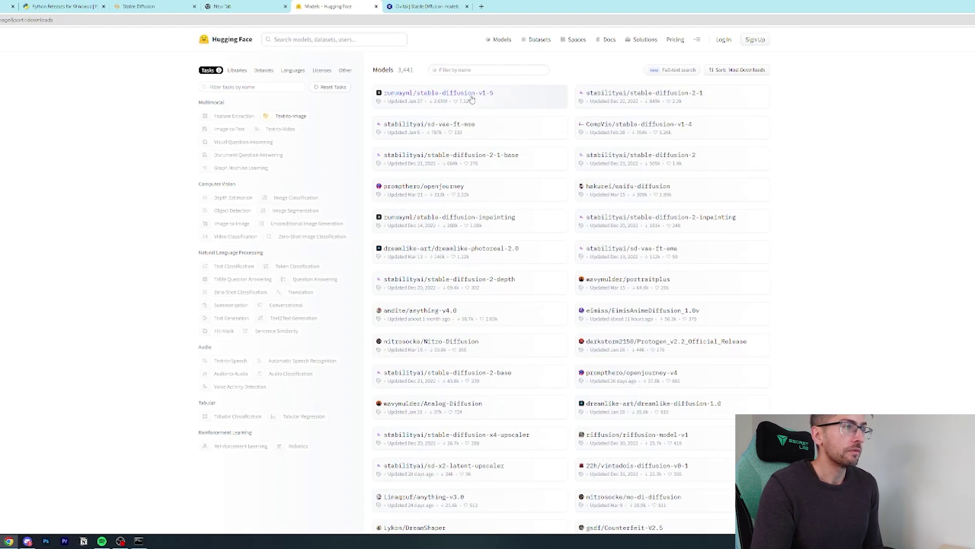
left_click(687, 99)
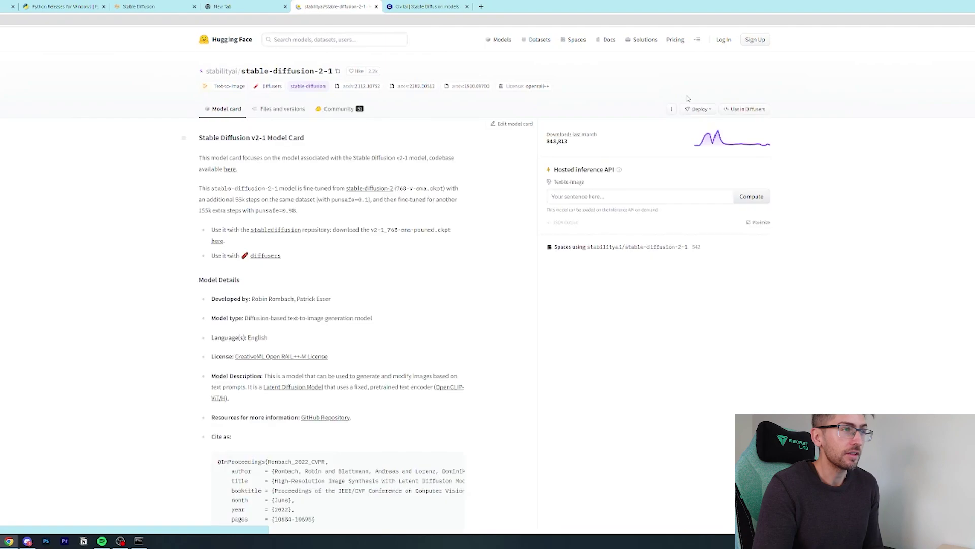
scroll(492, 285, "down", 20)
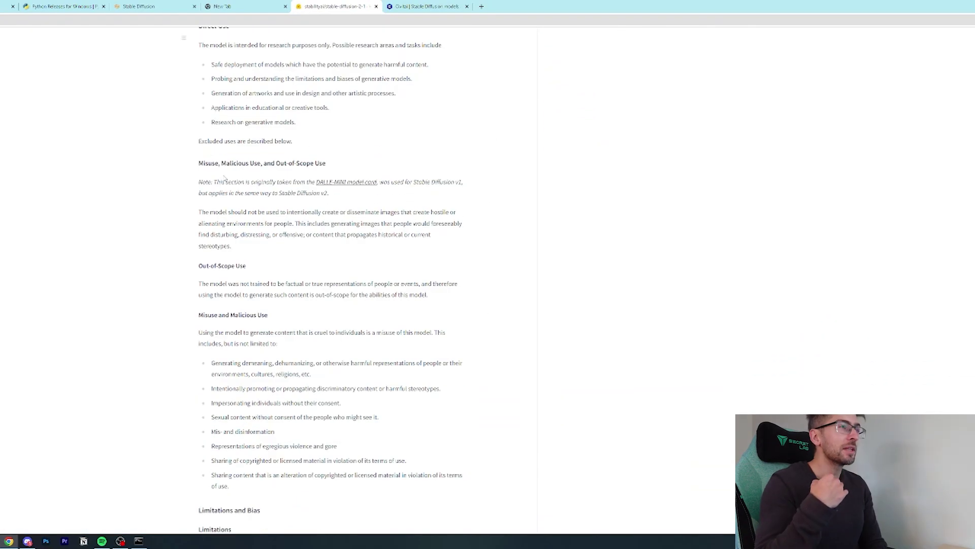
scroll(226, 179, "down", 15)
scroll(225, 178, "up", 20)
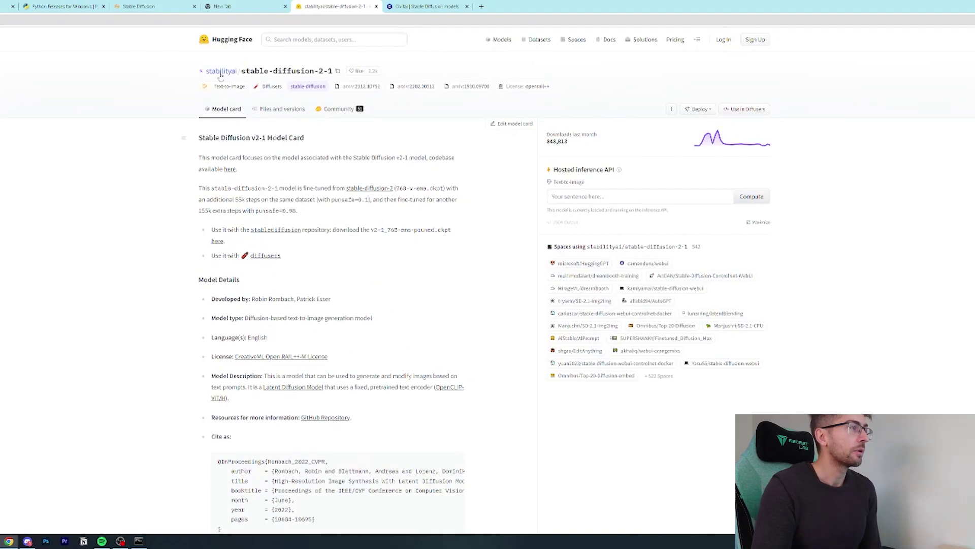
- View the Stability AI organisation page in a new tab, then show the model's Files and versions
middle_click(217, 74)
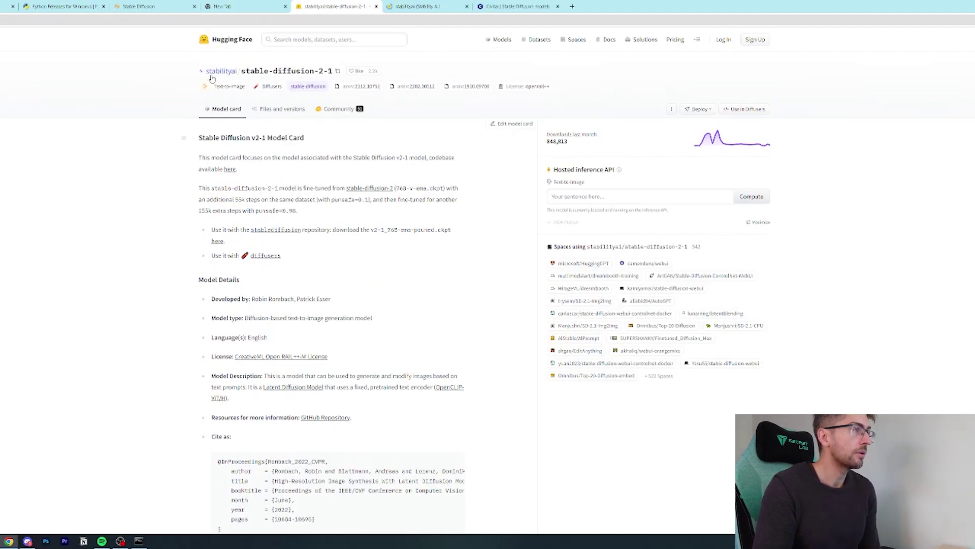
left_click(428, 11)
scroll(684, 305, "down", 2)
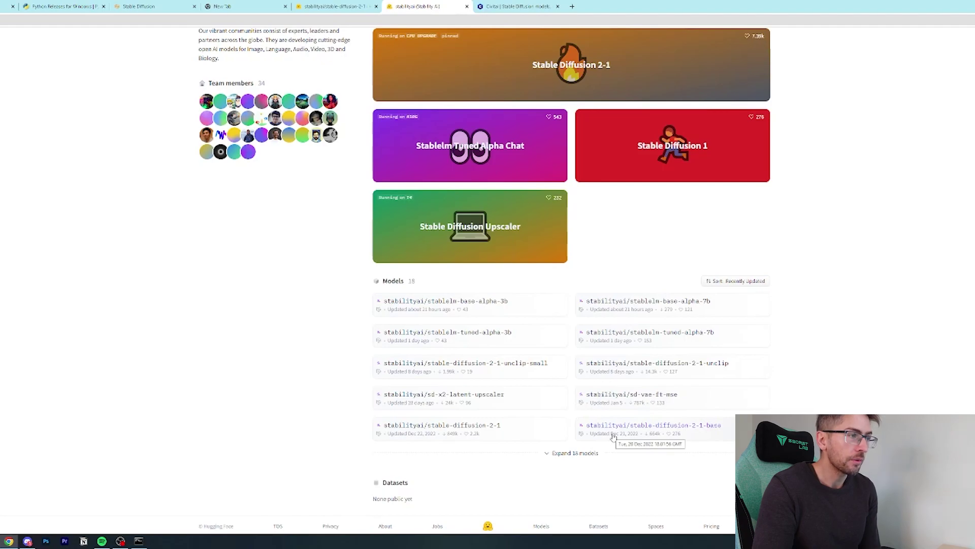
left_click(334, 6)
left_click(273, 116)
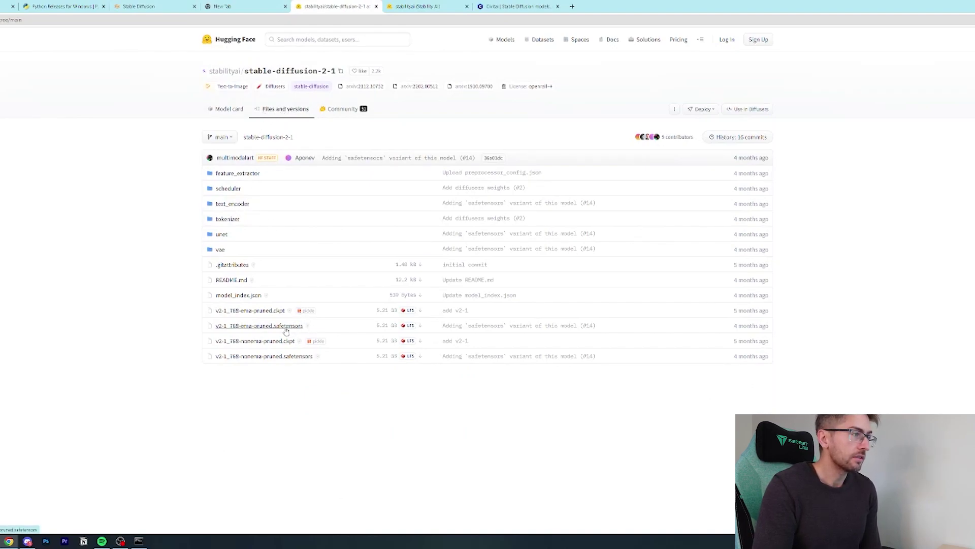
- Open the v2-1_768-ema-pruned.safetensors file page, then move to the Civitai tab
left_click(302, 326)
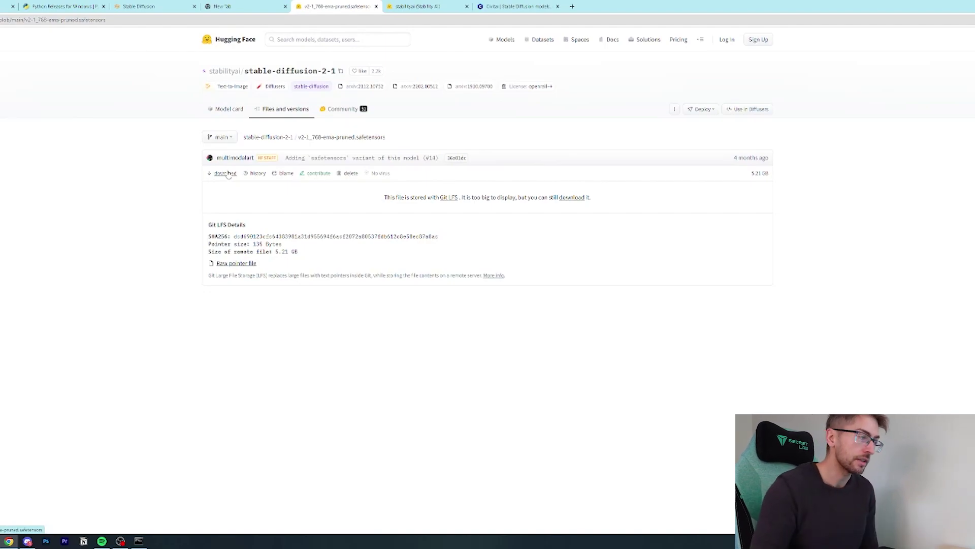
left_click(516, 6)
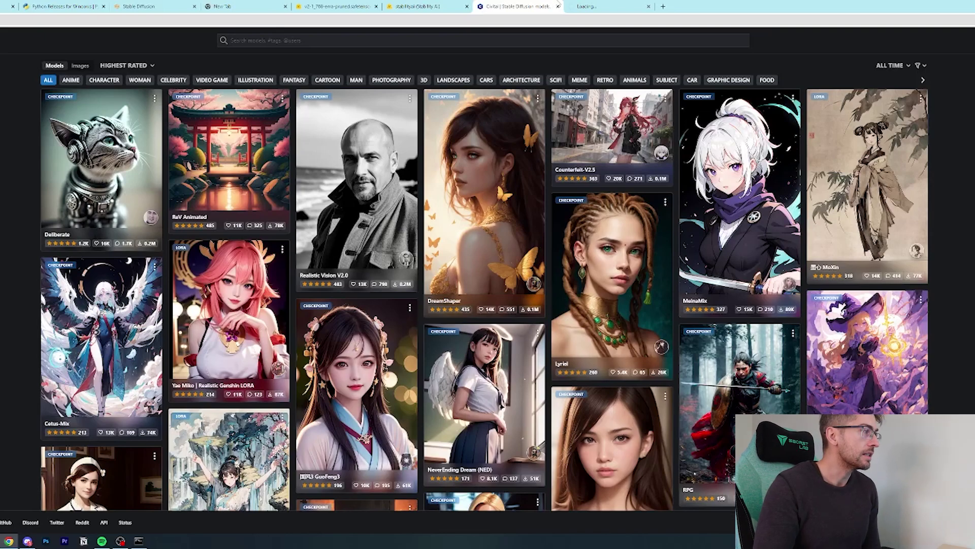
- On the Deliberate model page, page through example images to the stone-statue and MILKE apron ones
left_click(600, 6)
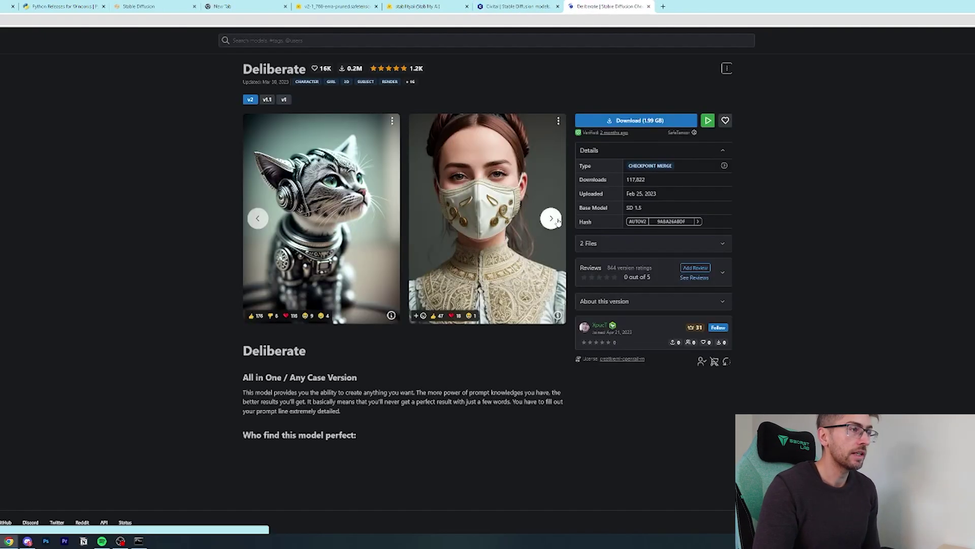
left_click(552, 220)
left_click(550, 220)
left_click(548, 220)
left_click(549, 220)
left_click(548, 219)
left_click(549, 220)
left_click(548, 220)
left_click(549, 220)
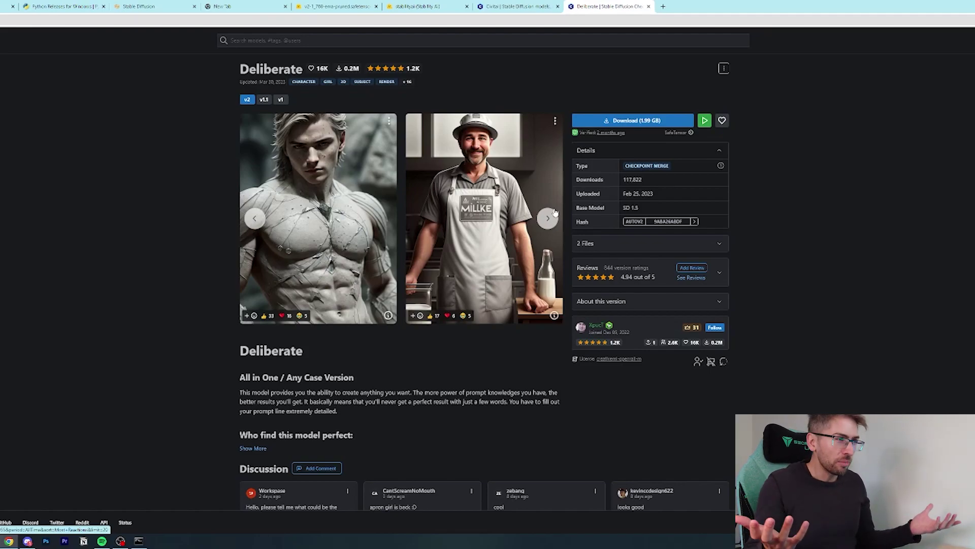
- Scroll down into the Deliberate community Gallery
scroll(657, 203, "down", 8)
scroll(807, 226, "down", 8)
scroll(926, 212, "down", 8)
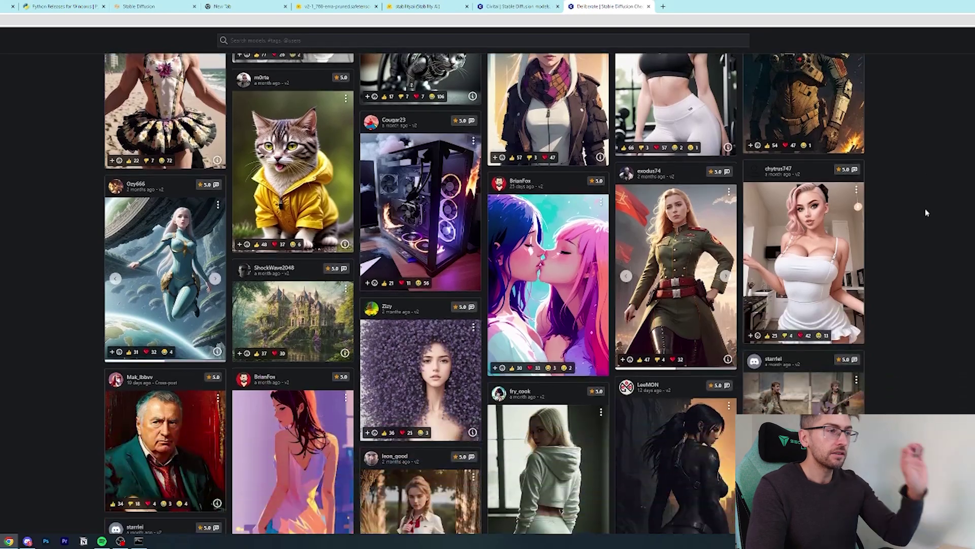
scroll(926, 212, "down", 2)
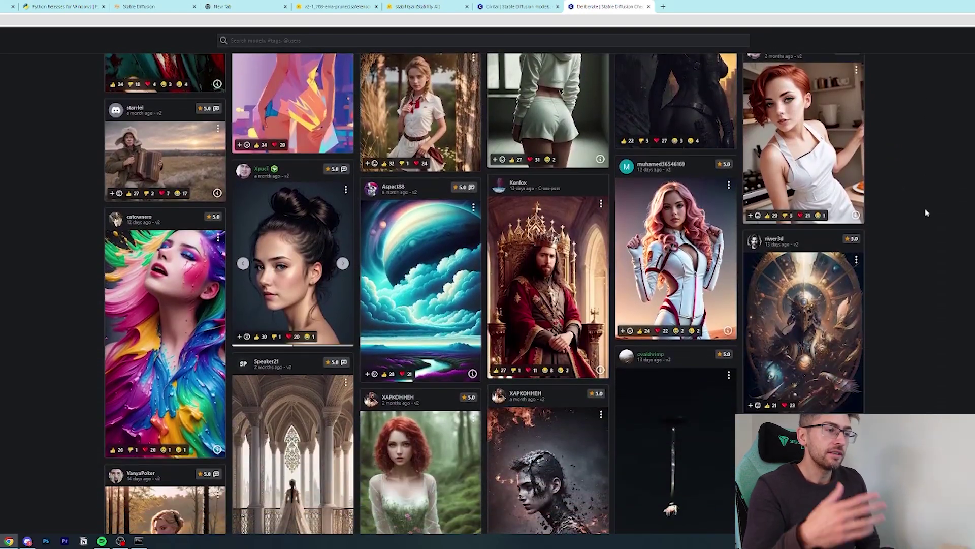
- Open the Aspect88 planet-and-clouds image to read its prompt and settings, then close it
scroll(926, 211, "down", 1)
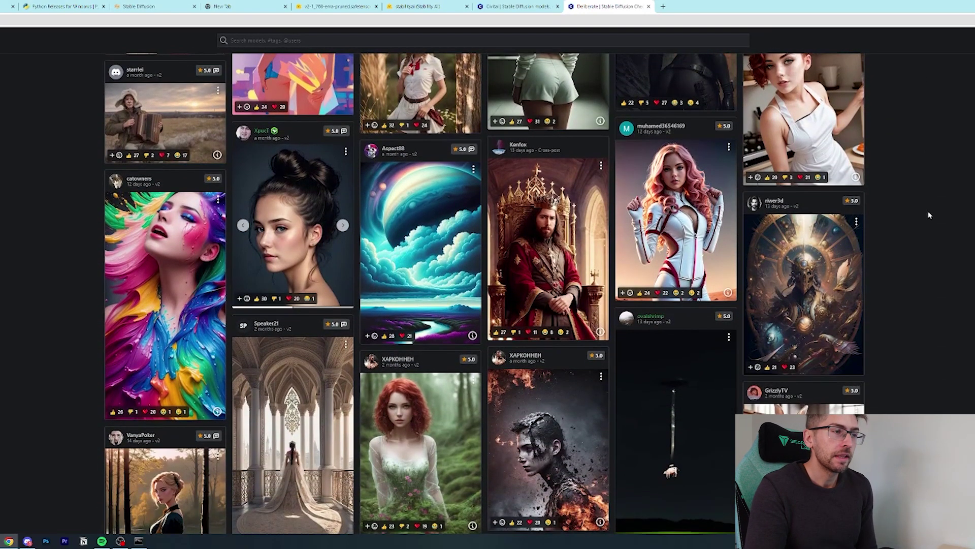
left_click(442, 231)
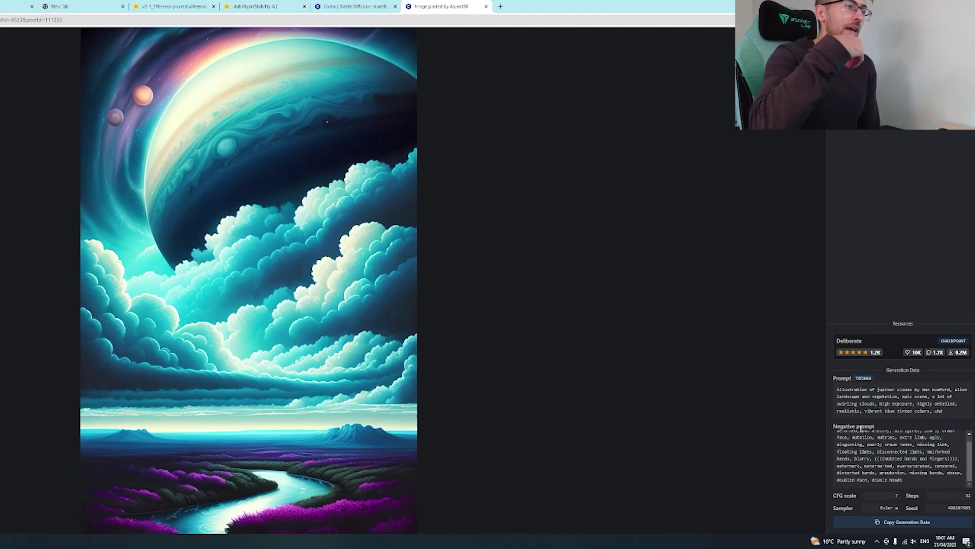
left_click(584, 274)
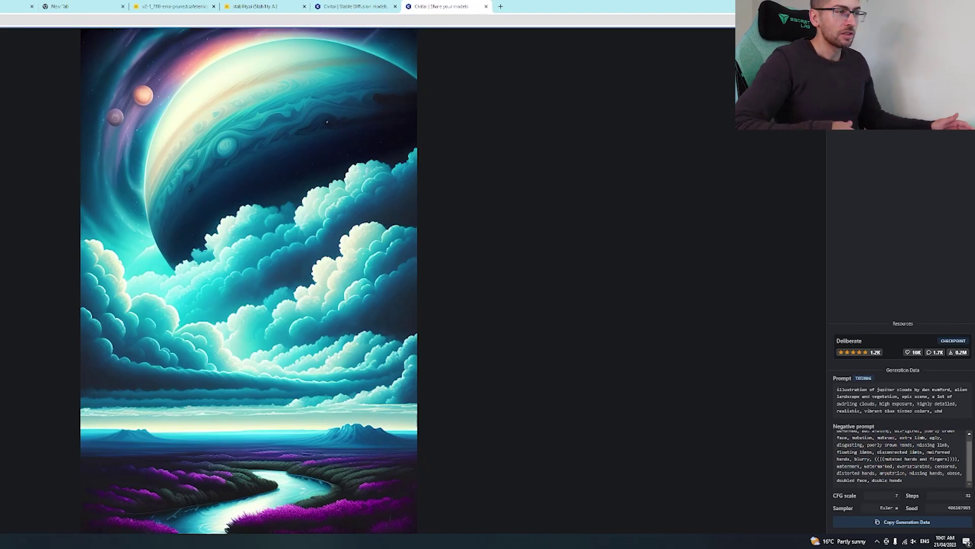
- Return to the Civitai models tab and scroll through the Deliberate page
scroll(327, 337, "down", 5)
scroll(326, 337, "up", 10)
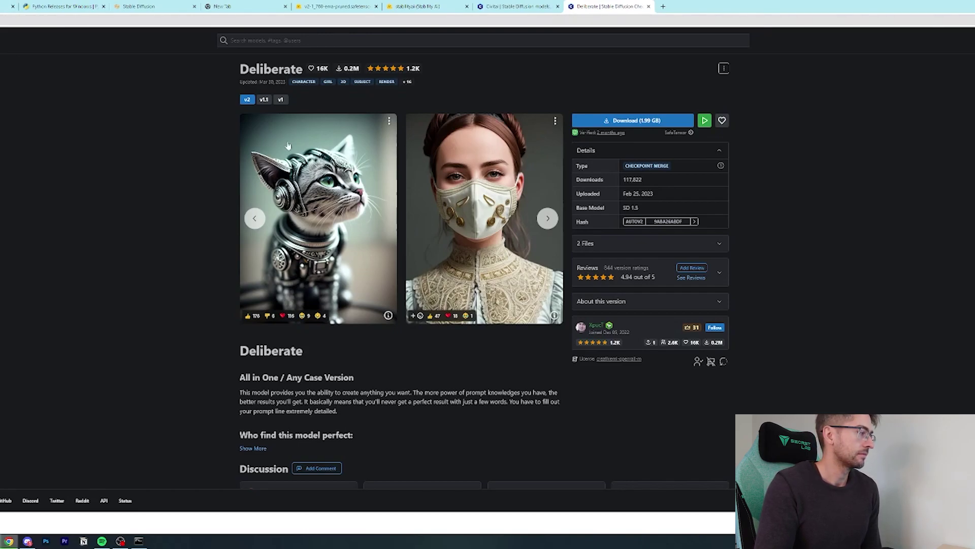
left_click(515, 6)
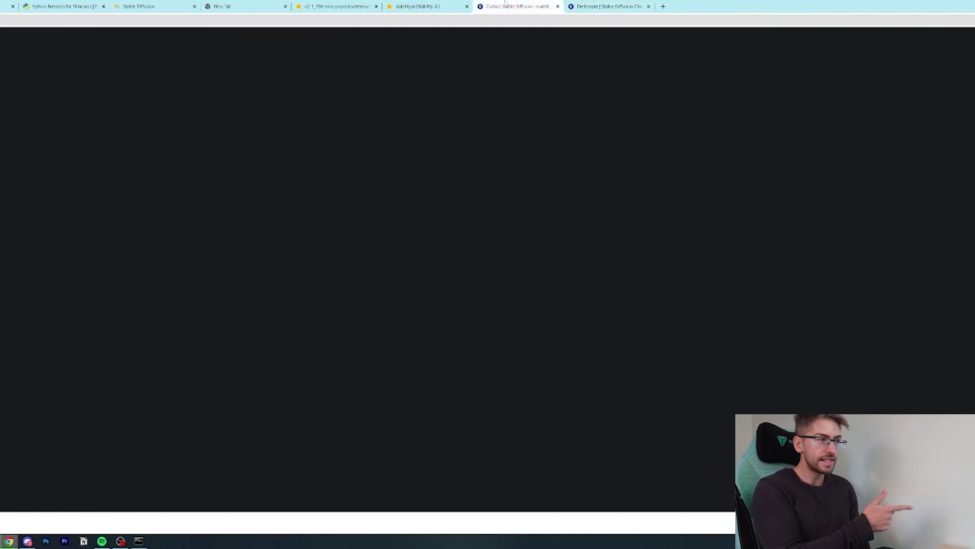
scroll(565, 351, "down", 4)
scroll(565, 352, "up", 4)
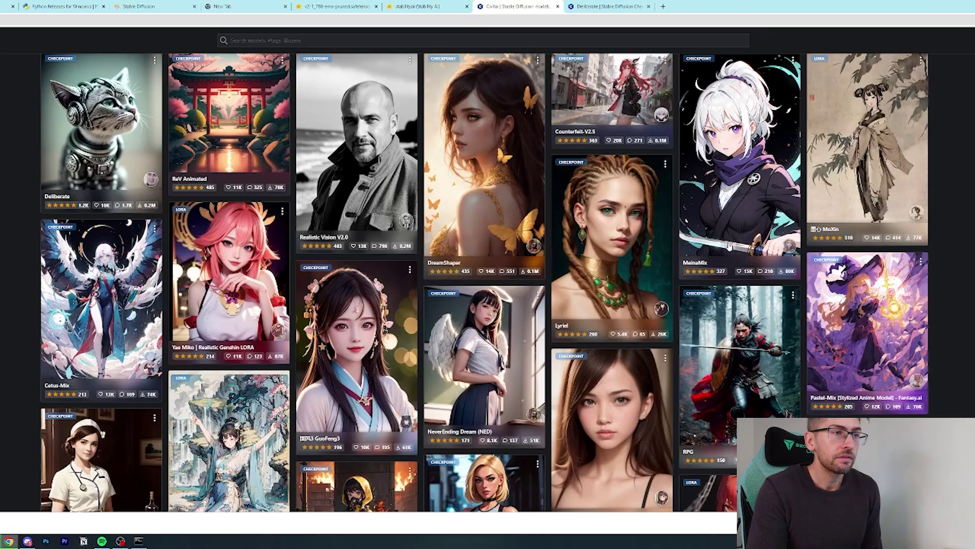
scroll(733, 251, "down", 10)
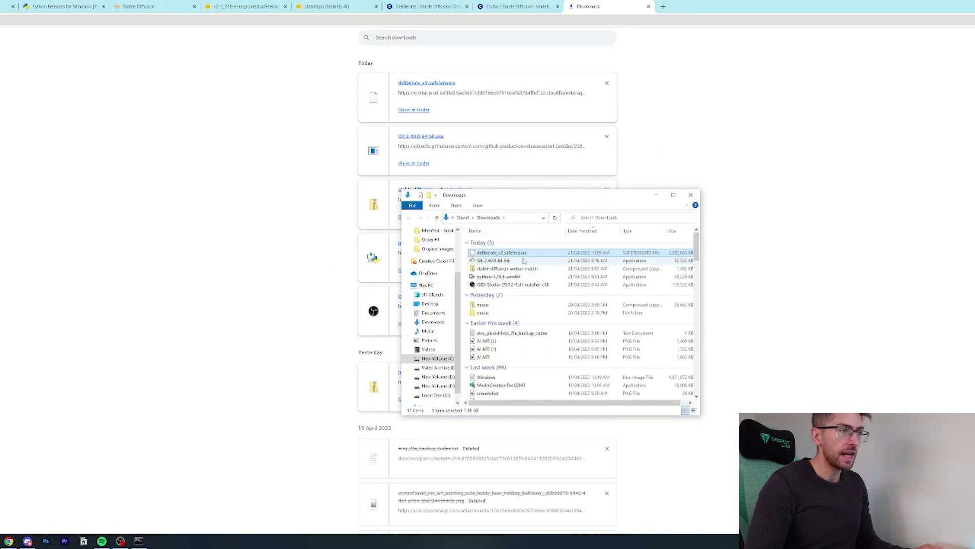
- Cut deliberate_v2.safetensors from Downloads and go to the Documents folder
right_click(520, 255)
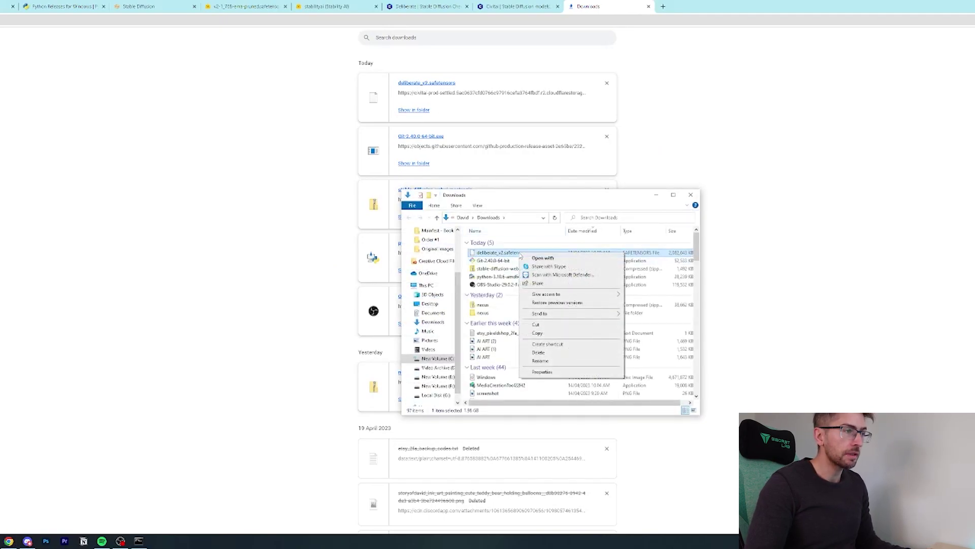
left_click(544, 325)
left_click(434, 313)
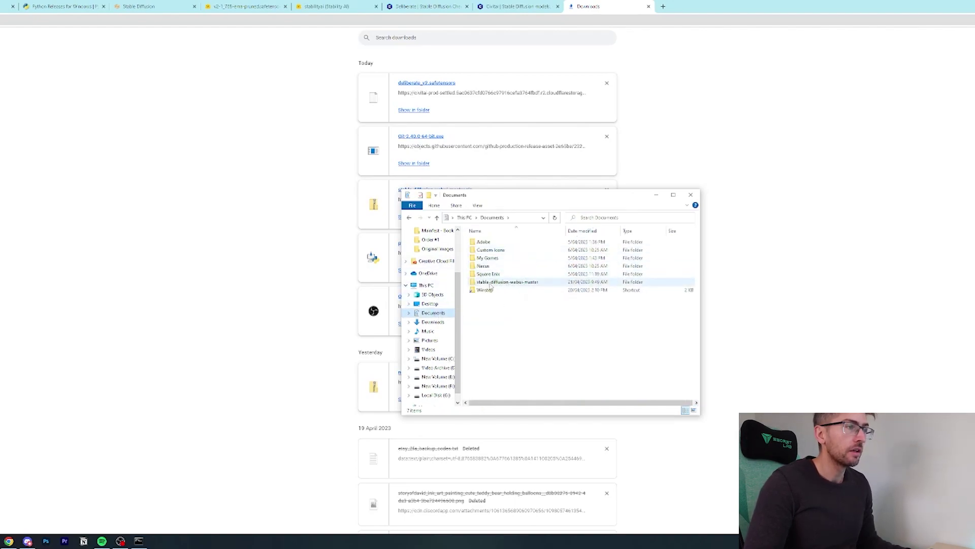
- Paste the model into stable-diffusion-webui-master\models\Stable-diffusion
double_click(498, 282)
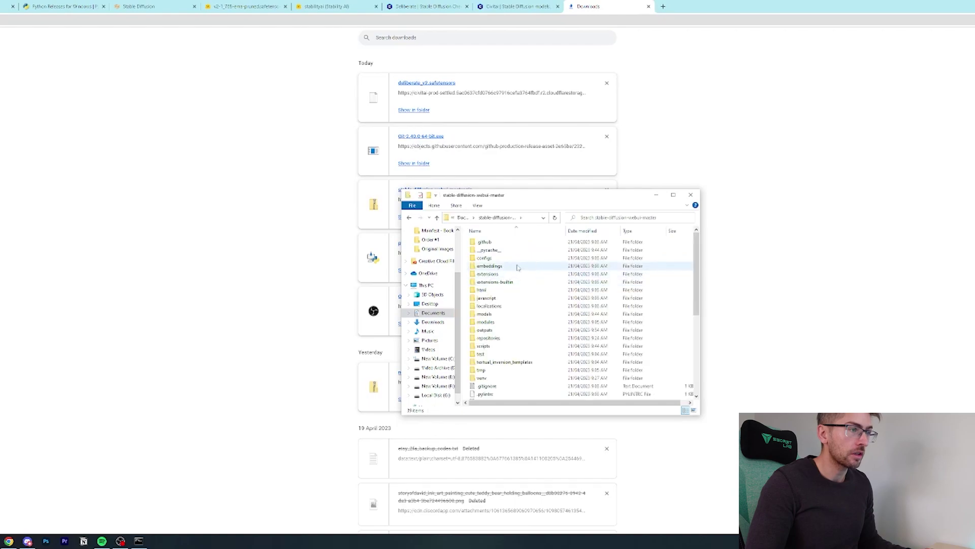
double_click(499, 315)
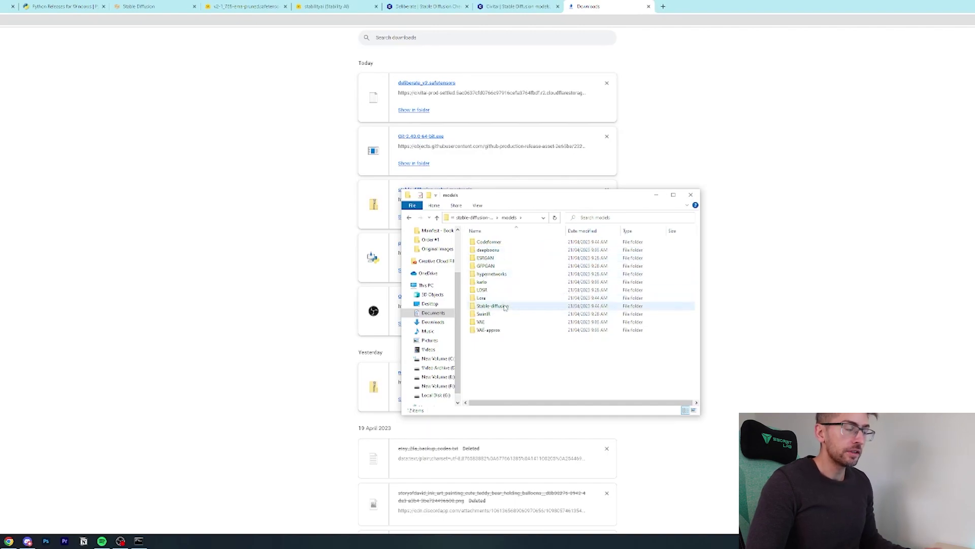
double_click(505, 307)
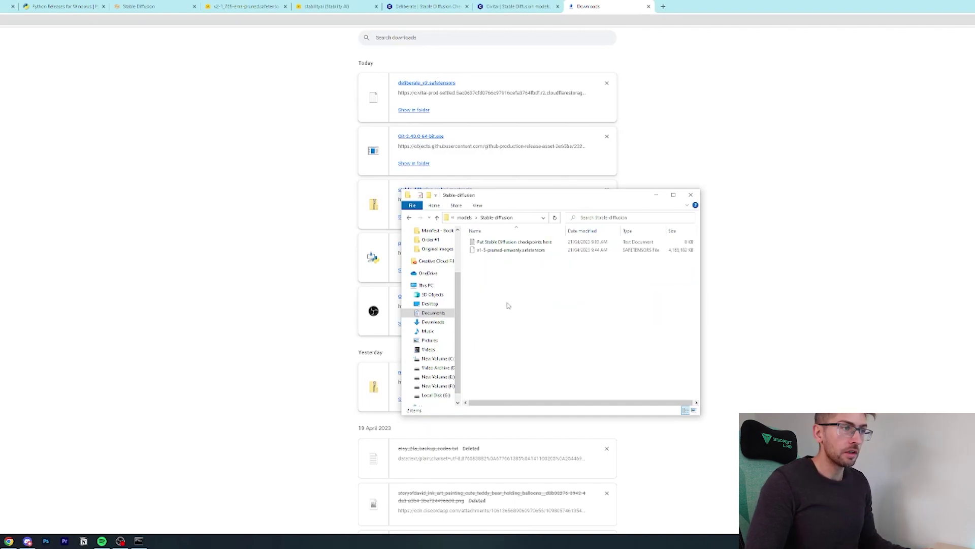
right_click(516, 278)
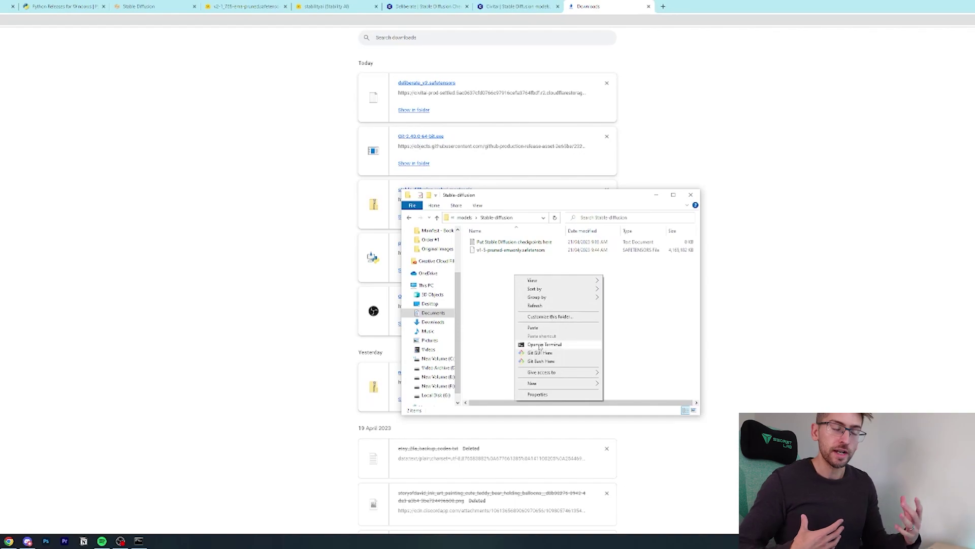
left_click(548, 330)
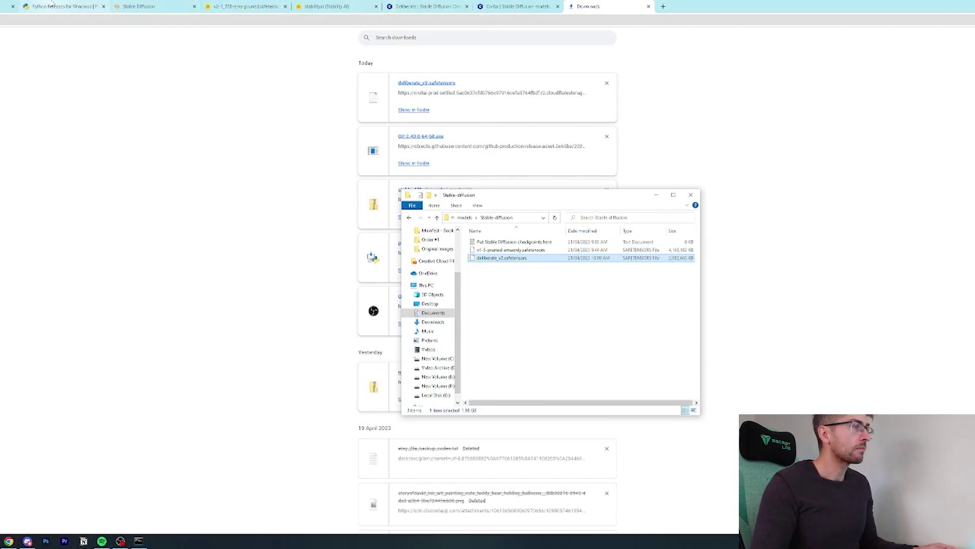
- Load the deliberate_v2.safetensors checkpoint in the web UI and generate with Ctrl+Enter
left_click(173, 6)
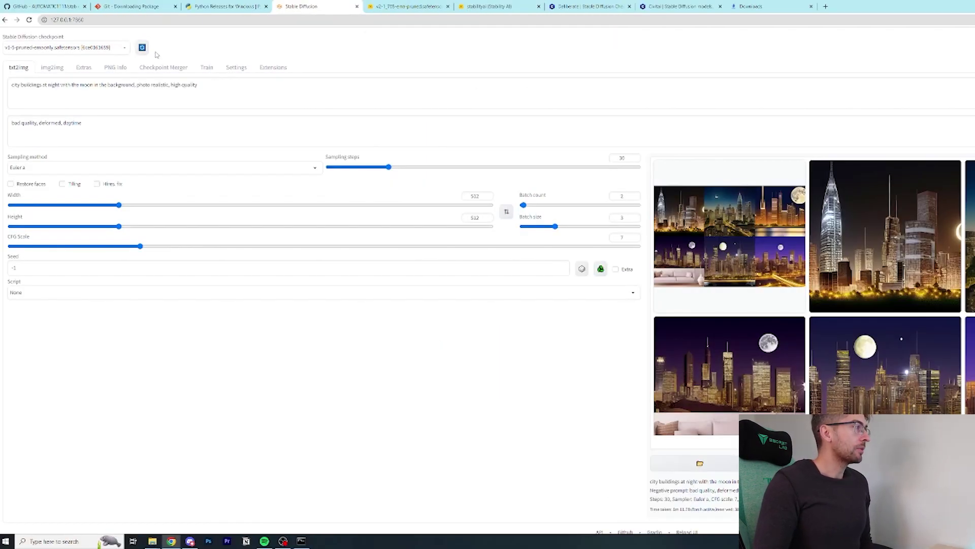
left_click(124, 49)
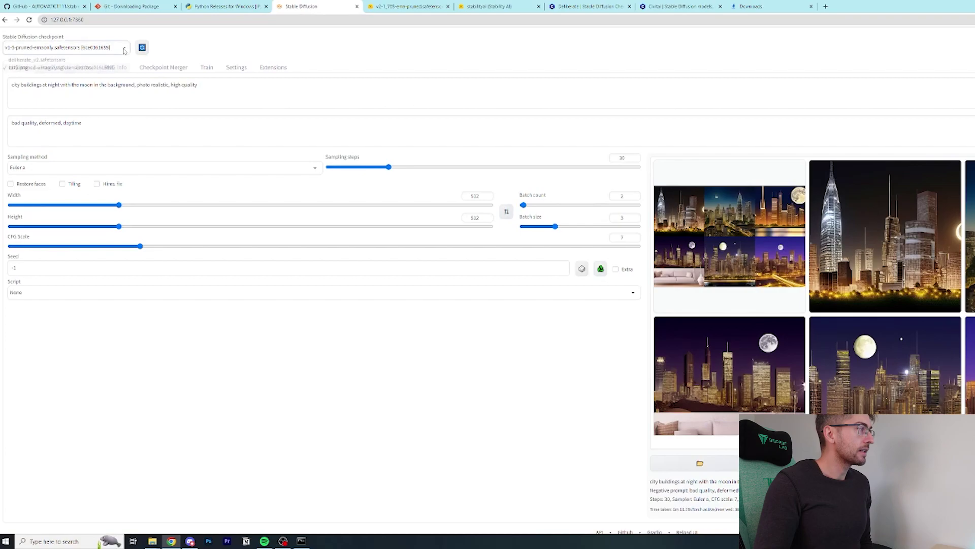
left_click(37, 59)
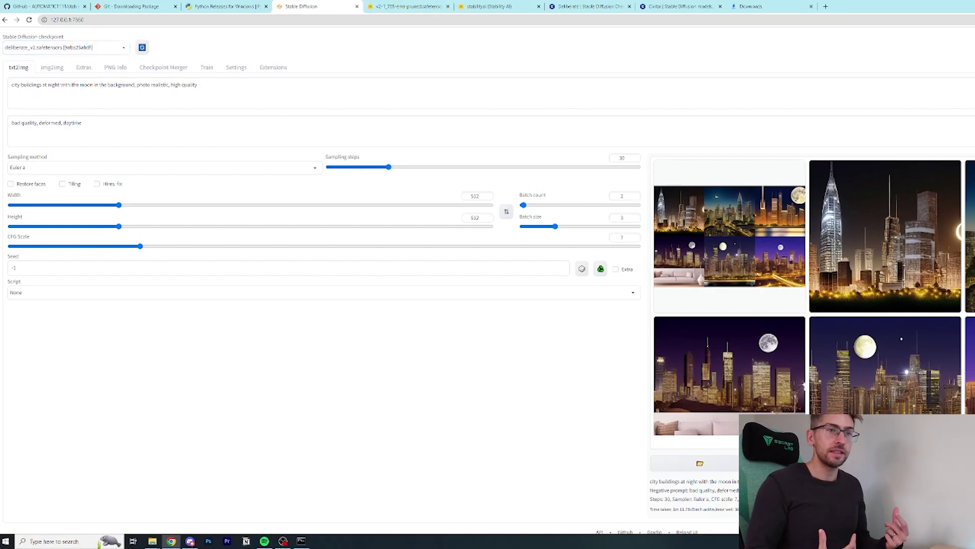
key("ctrl+Return")
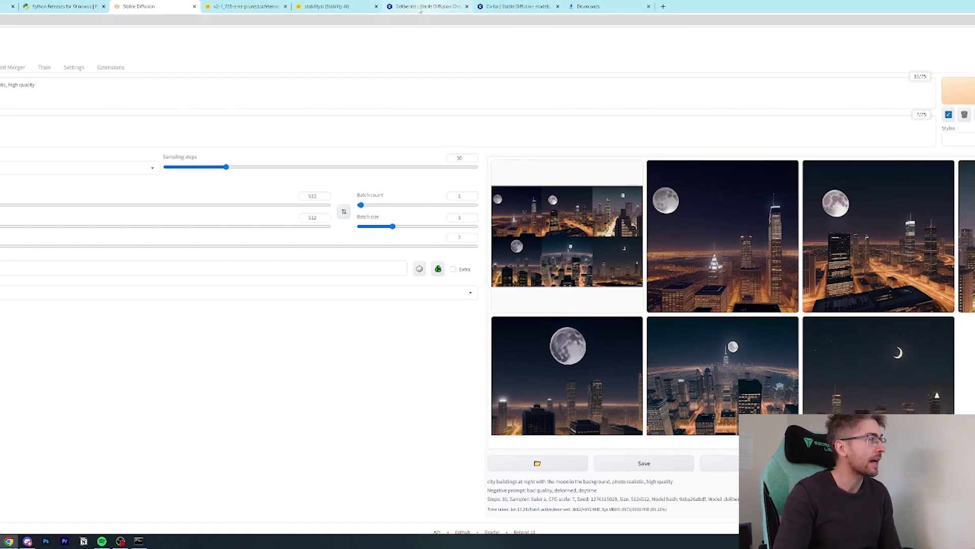
- Open the red-haired woman snow portrait in the Civitai Deliberate gallery and select its full prompt
left_click(515, 6)
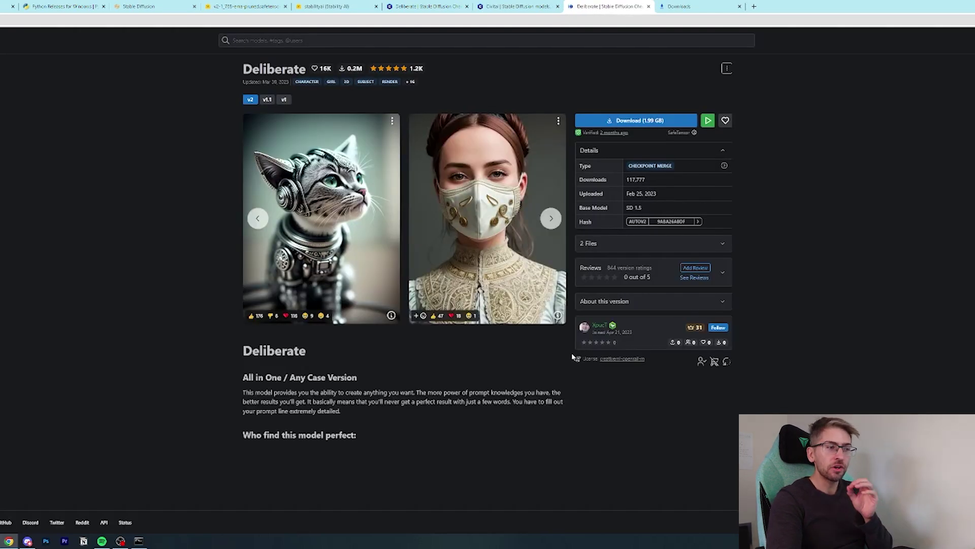
scroll(570, 346, "down", 4)
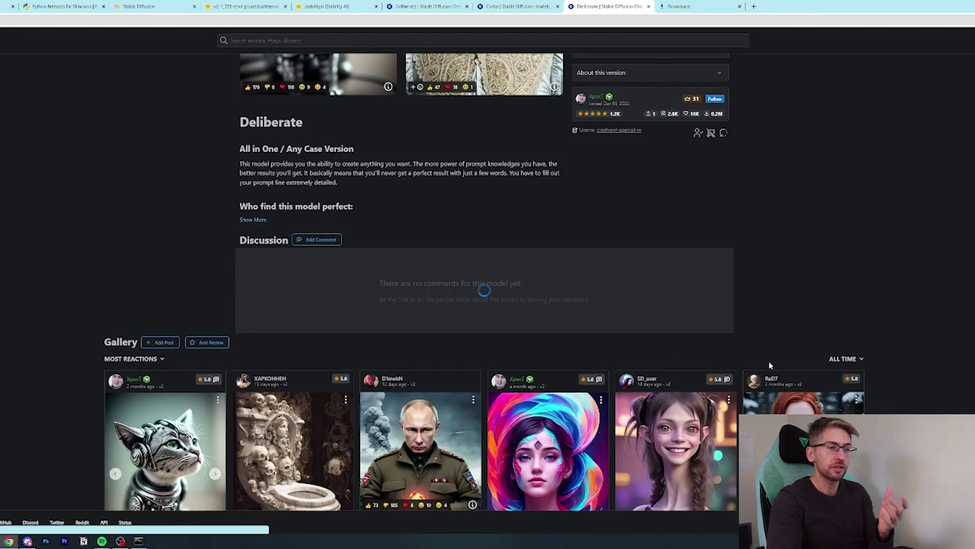
scroll(892, 385, "down", 2)
scroll(891, 385, "down", 1)
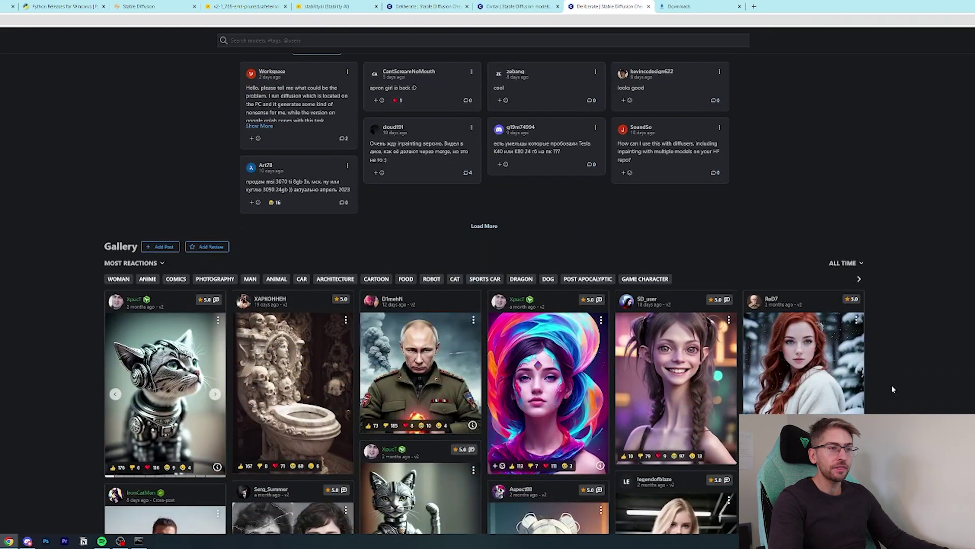
scroll(896, 387, "down", 2)
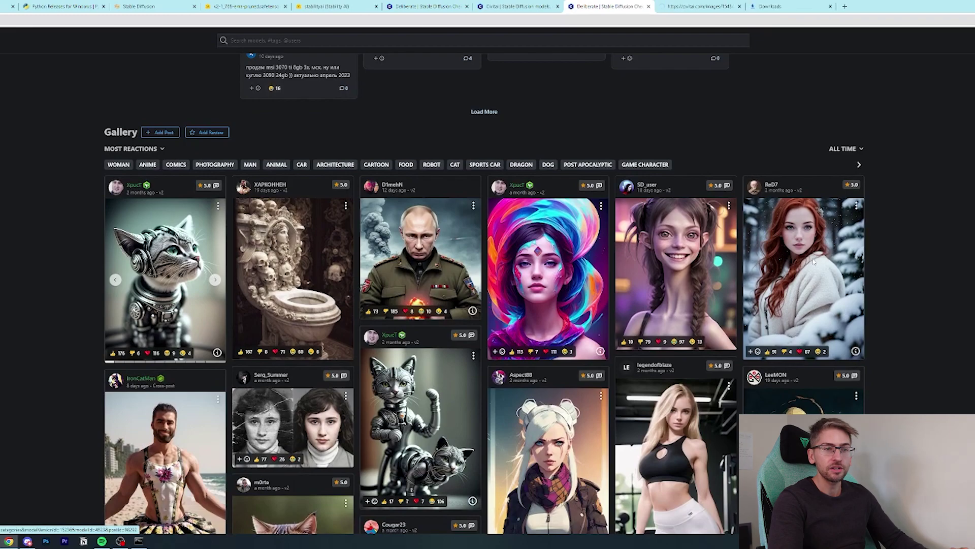
left_click(717, 5)
key("ctrl+a")
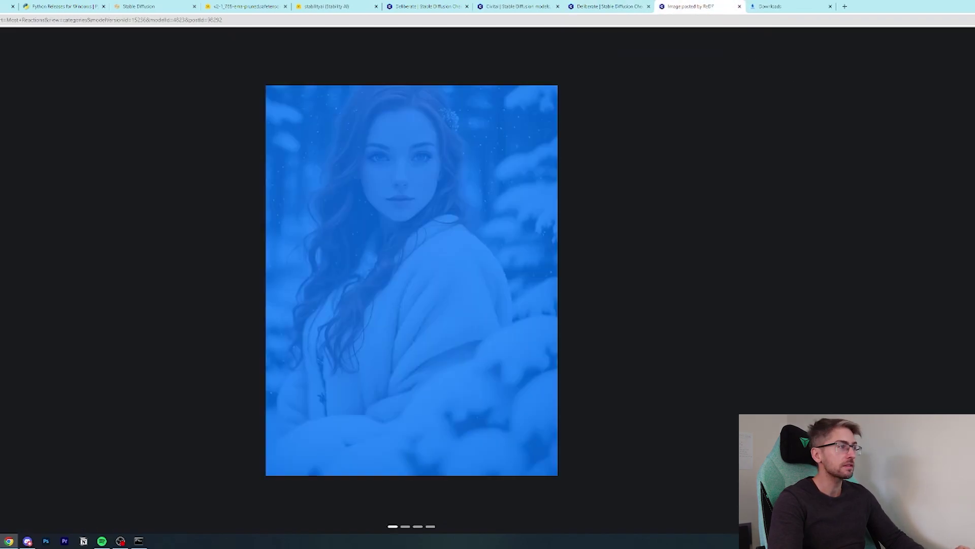
triple_click(907, 394)
key("ctrl+c")
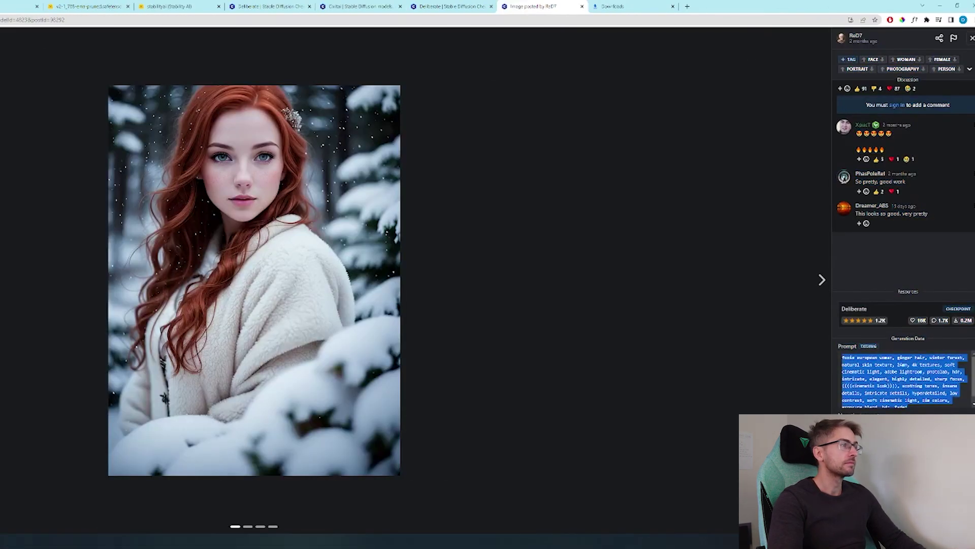
- Replace the txt2img positive prompt with the copied Civitai prompt
left_click(188, 4)
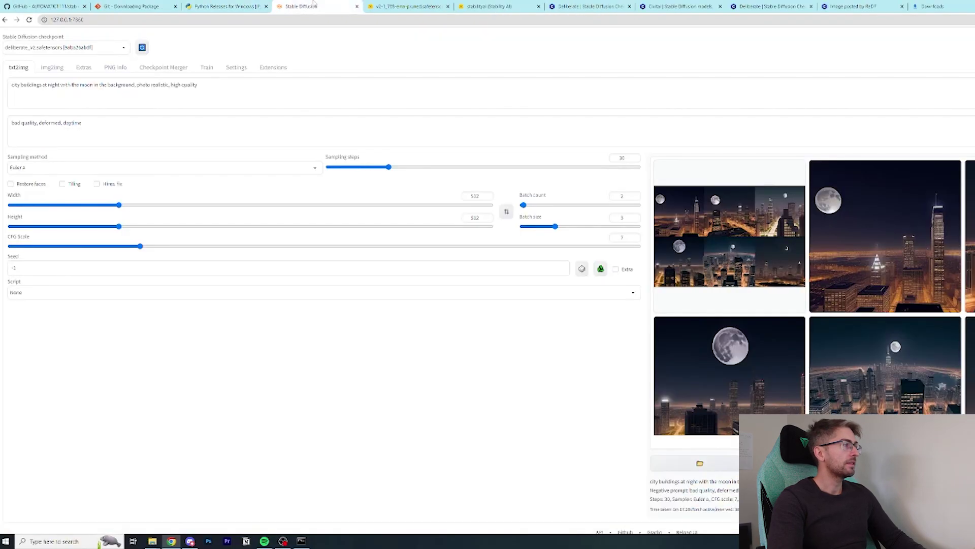
left_click_drag(315, 6, 772, 7)
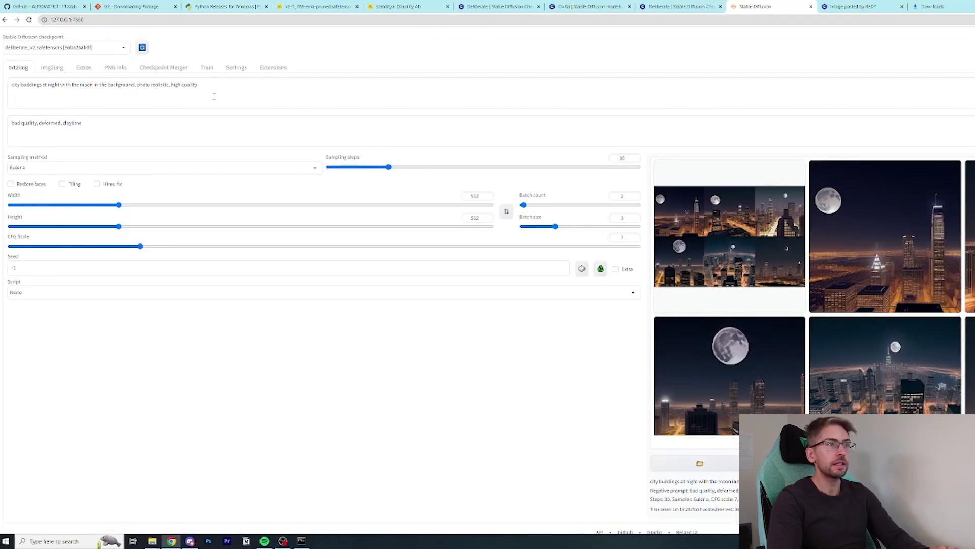
left_click(173, 99)
key("ctrl+a")
key("ctrl+v")
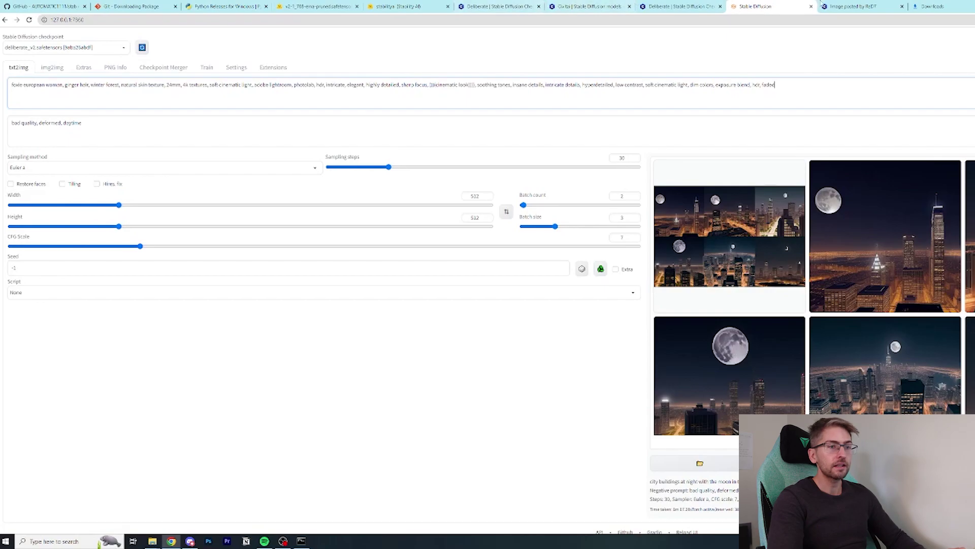
- Copy the Civitai image's negative prompt and paste it over the existing negative prompt
left_click(841, 4)
key("ctrl+a")
left_click(801, 4)
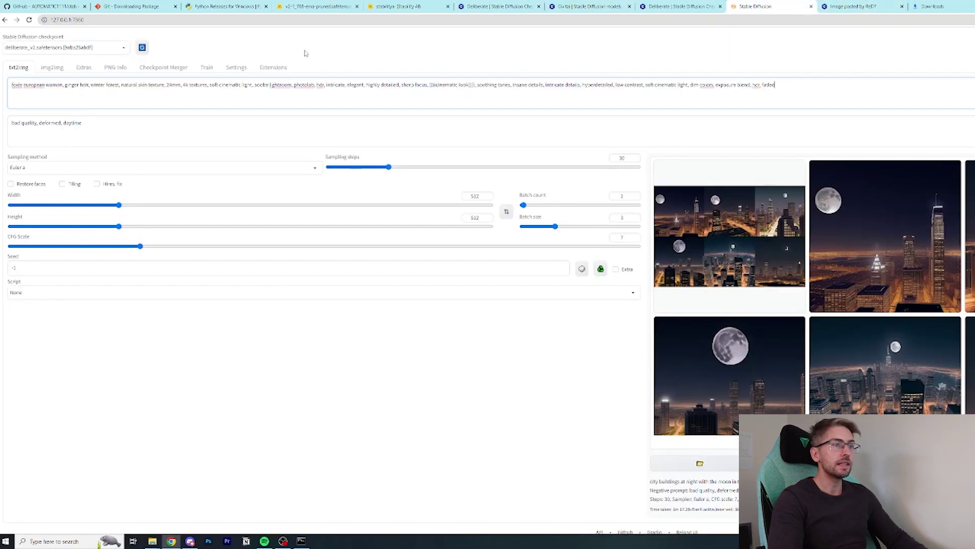
left_click(136, 125)
key("ctrl+a")
type("(deformed, distorted, disfigured:1.3), poorly drawn, bad anatomy, wrong anatomy, extra limb, missing limb, floating limbs, (mutated hands and fingers:1.4), disconnected limbs, mutation, mutated, ugly, disgusting, blurry, amputation")
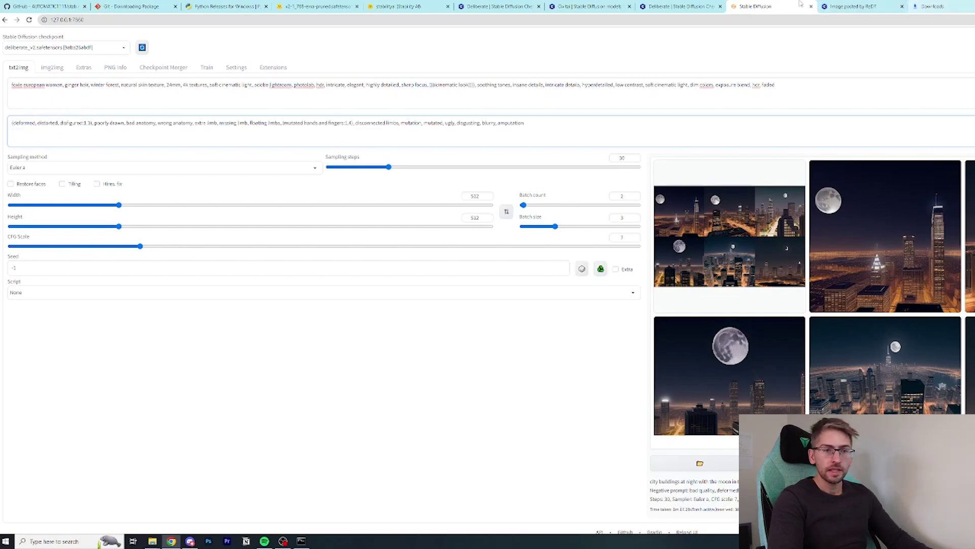
- Check the Civitai post again, then select the batch size value for editing
left_click(824, 5)
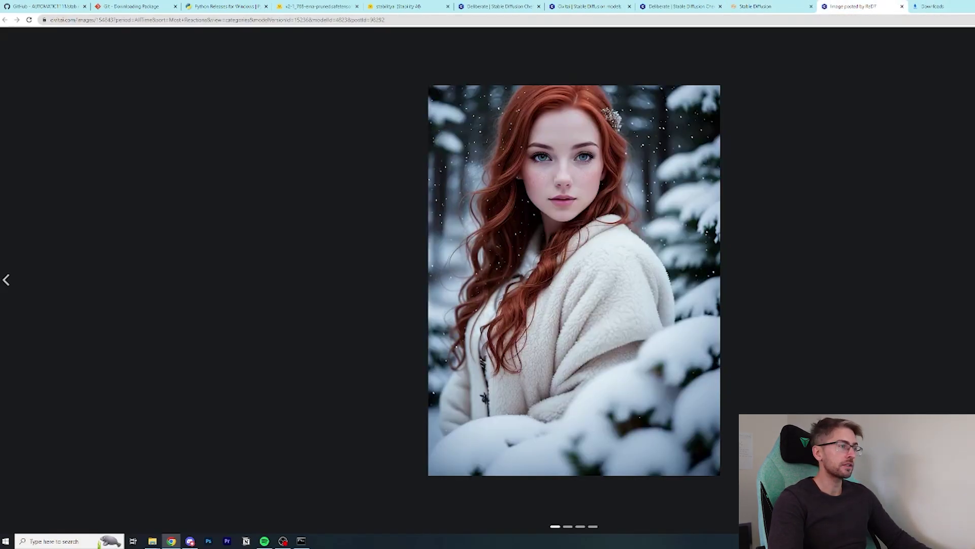
left_click(778, 5)
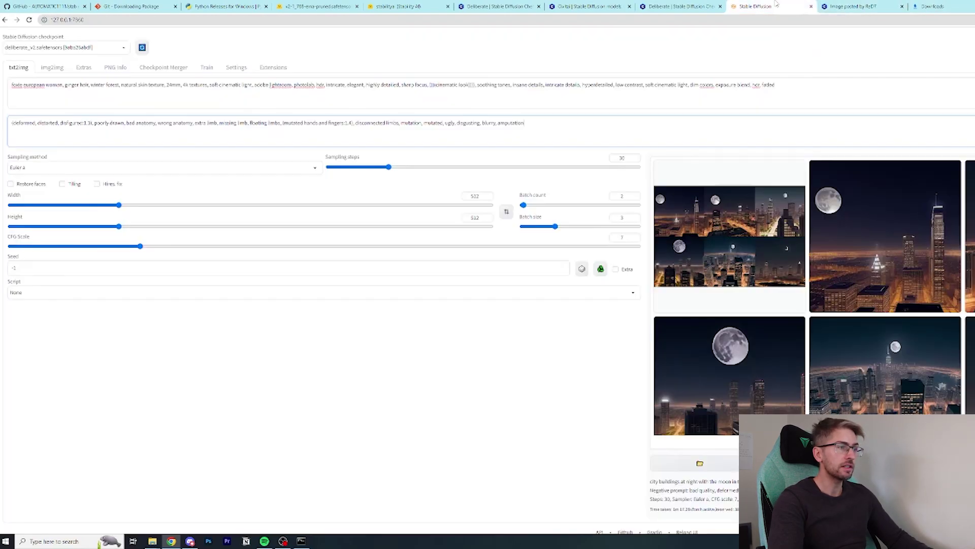
double_click(619, 218)
- Set batch size and batch count to 1 and generate the image, viewing the Aspect88 planet image meanwhile
left_click(615, 197)
key("ctrl+Return")
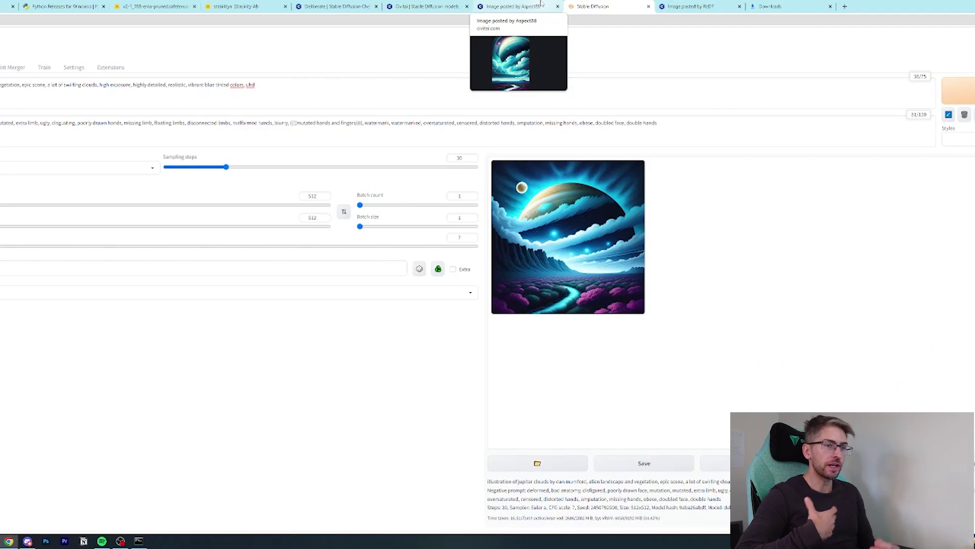
left_click(538, 4)
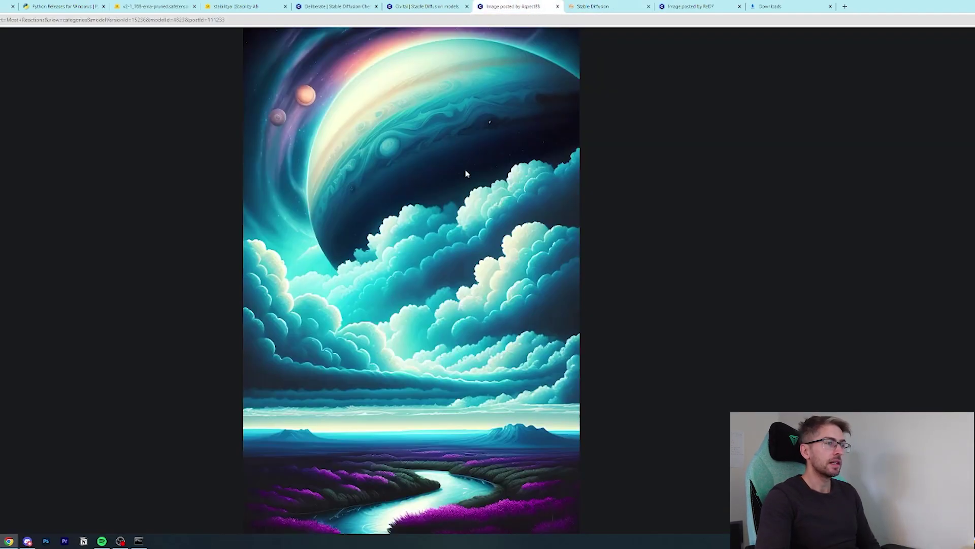
left_click(592, 7)
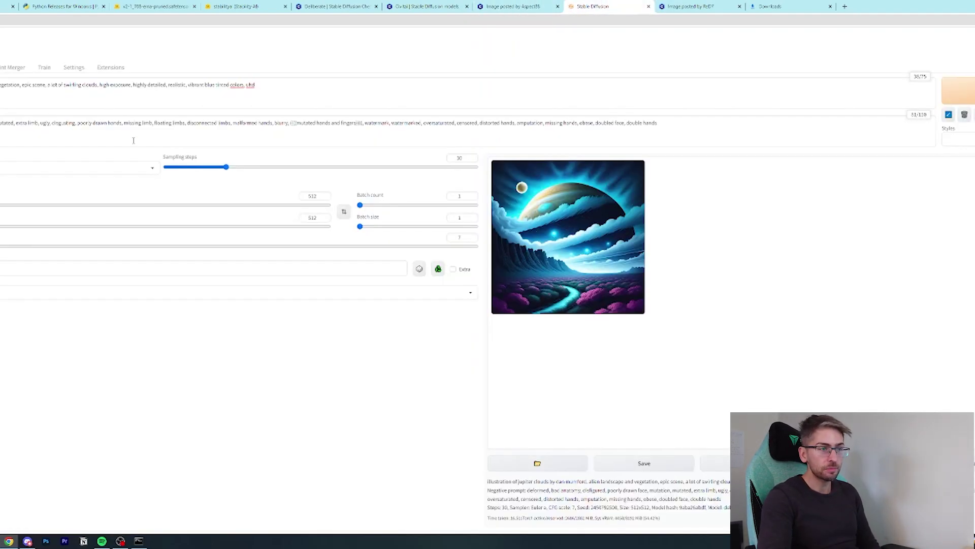
- Preview the generated Jupiter-clouds landscape full screen, then open its output folder
left_click(541, 194)
left_click(742, 276)
left_click(745, 273)
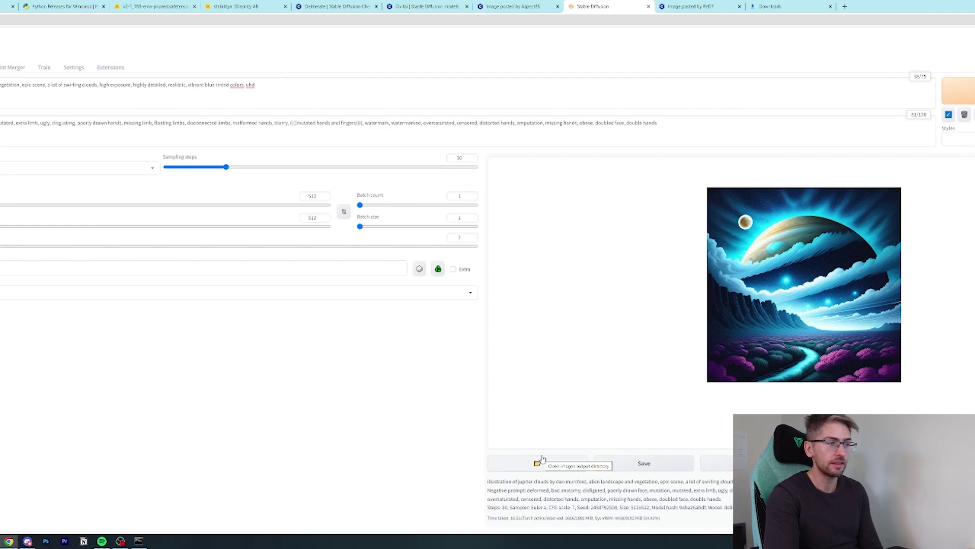
left_click(537, 465)
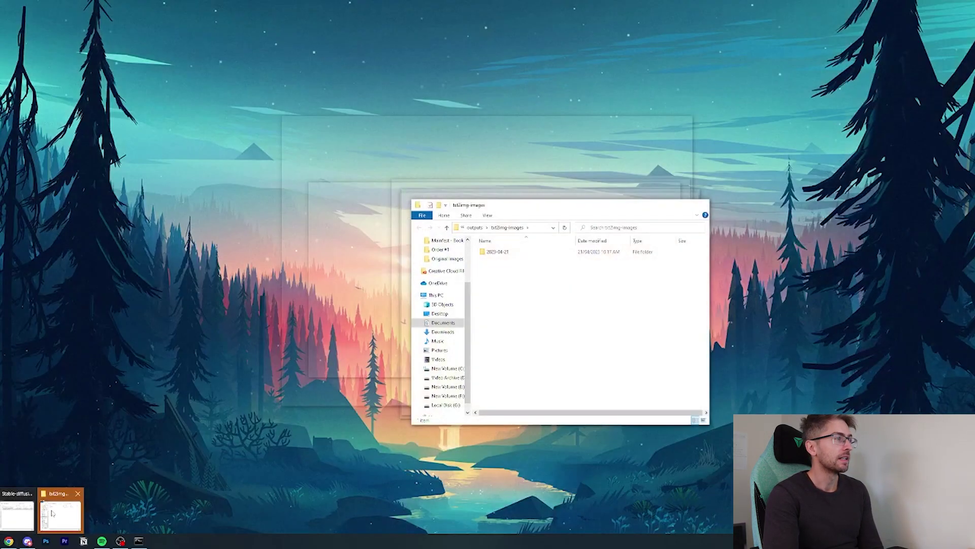
- Maximize the txt2img-images Explorer window and open the 2023-04-21 folder
left_click(60, 514)
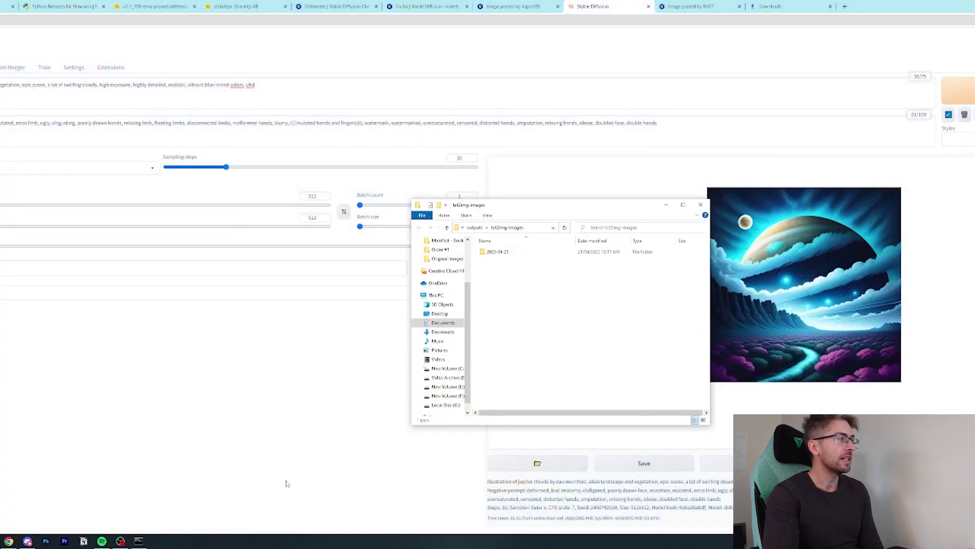
double_click(539, 212)
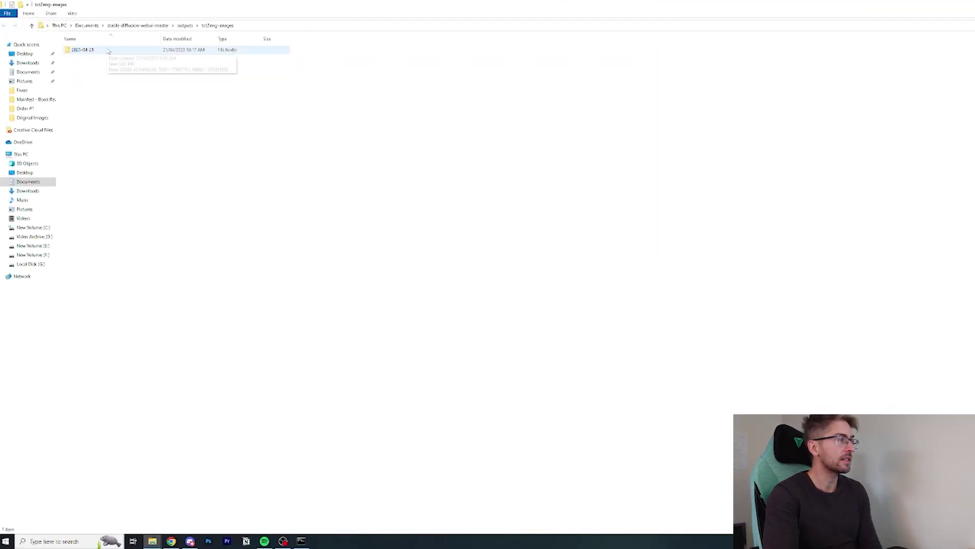
double_click(108, 51)
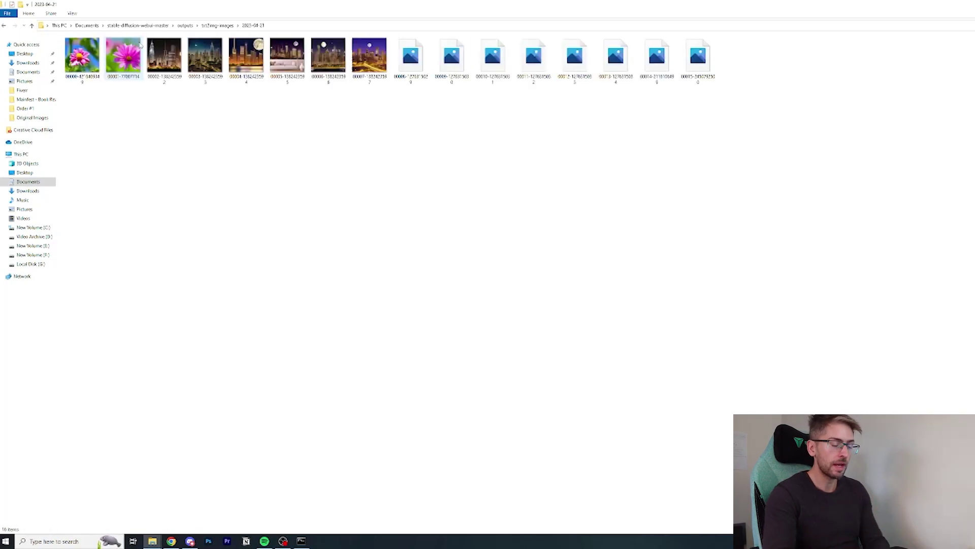